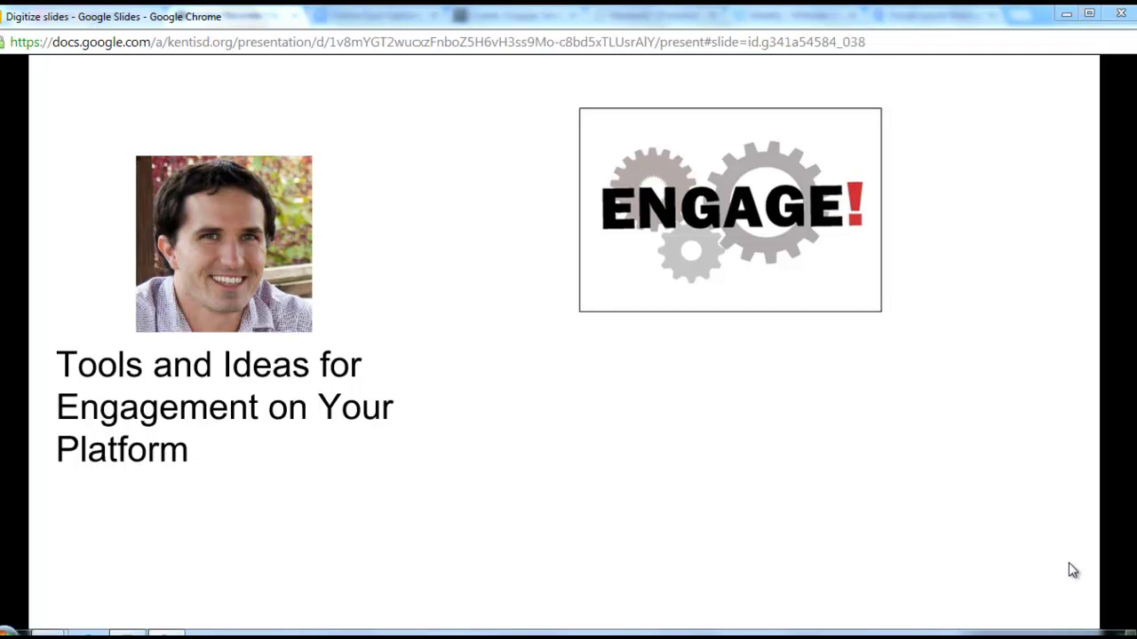
Step: Advance the slide to reveal the three Guiding Principles bullets
key("Right")
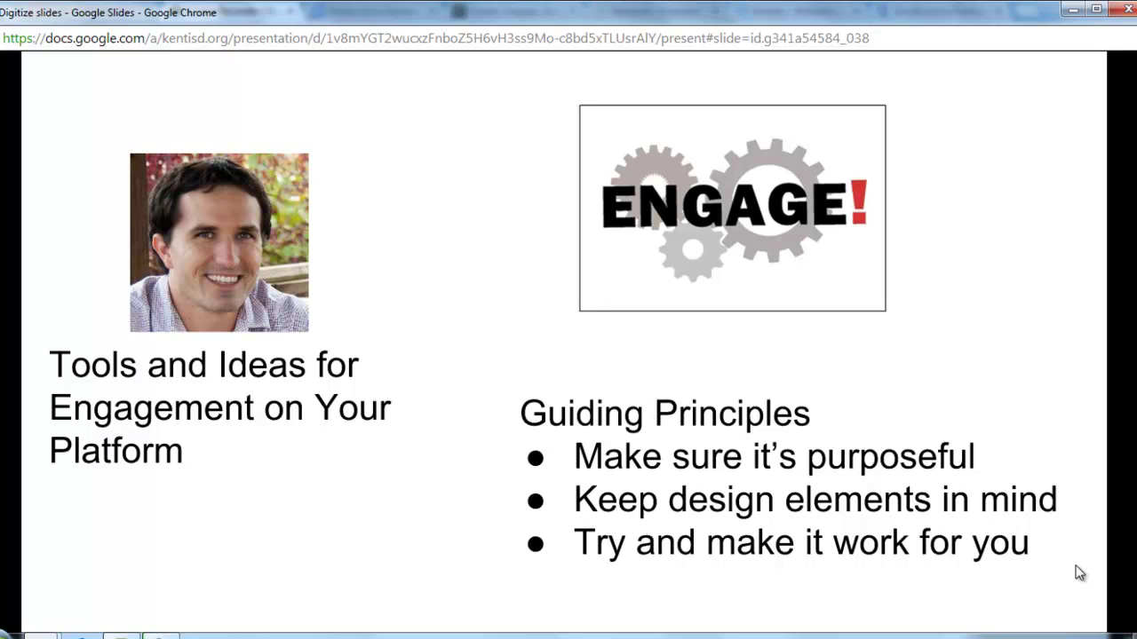
Step: Leave the slideshow and open the Vocab words study set in Quizlet
key("alt+Tab")
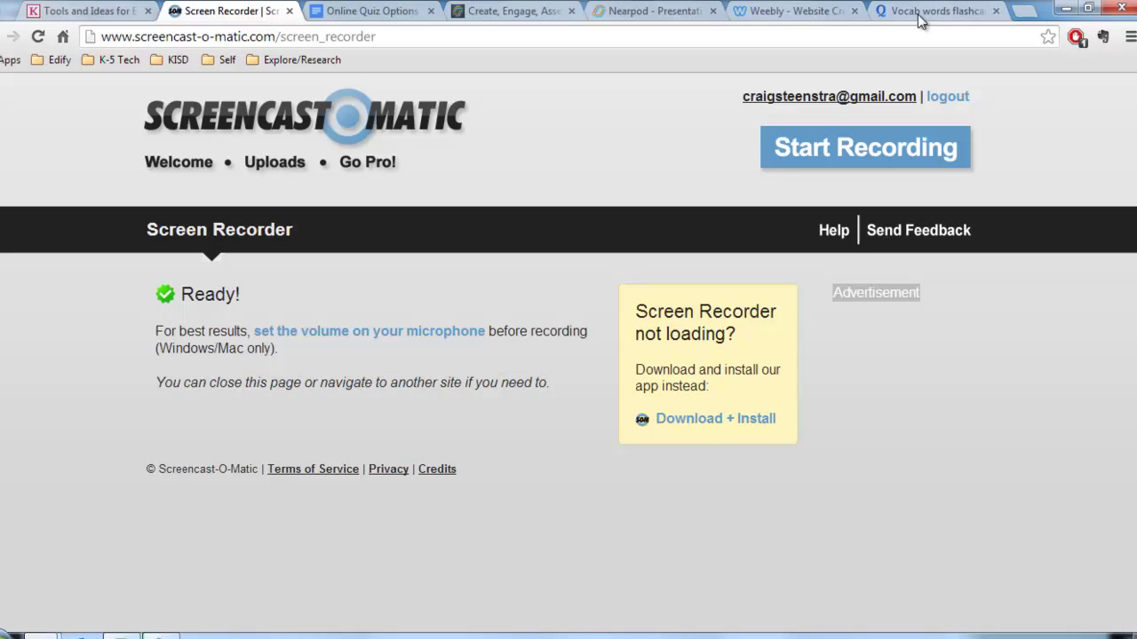
left_click(786, 18)
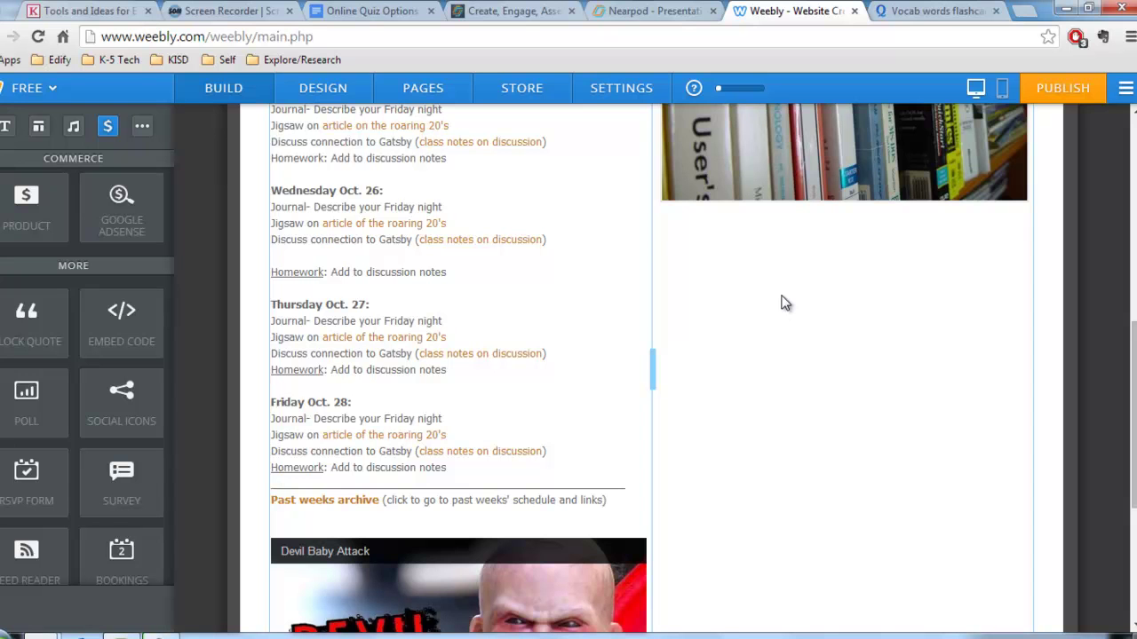
left_click(921, 13)
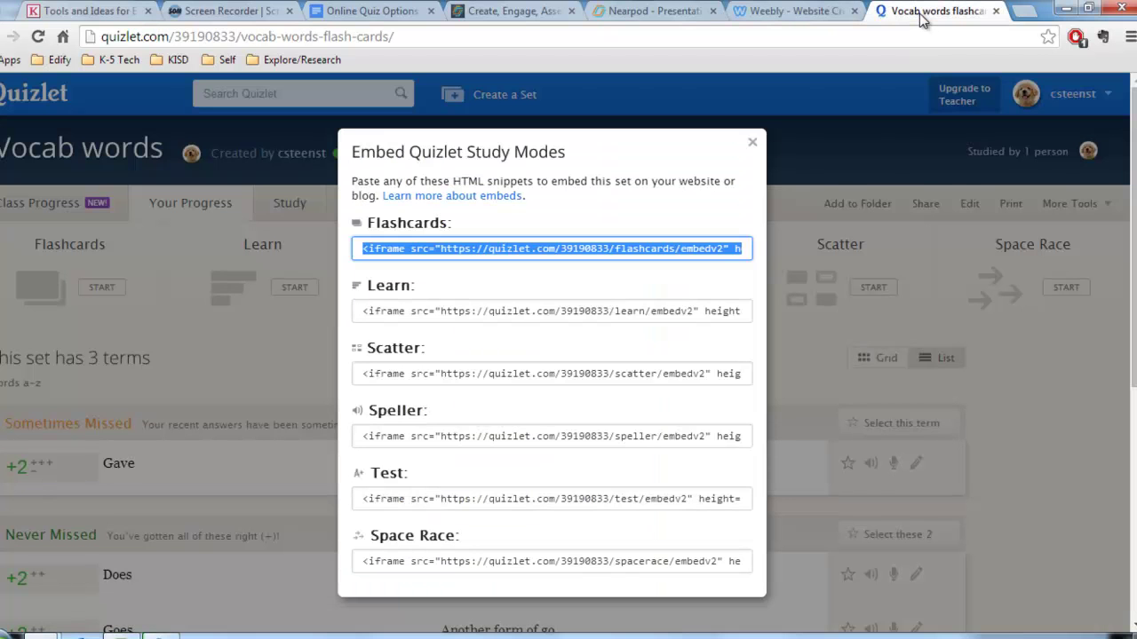
left_click(752, 143)
left_click(4, 37)
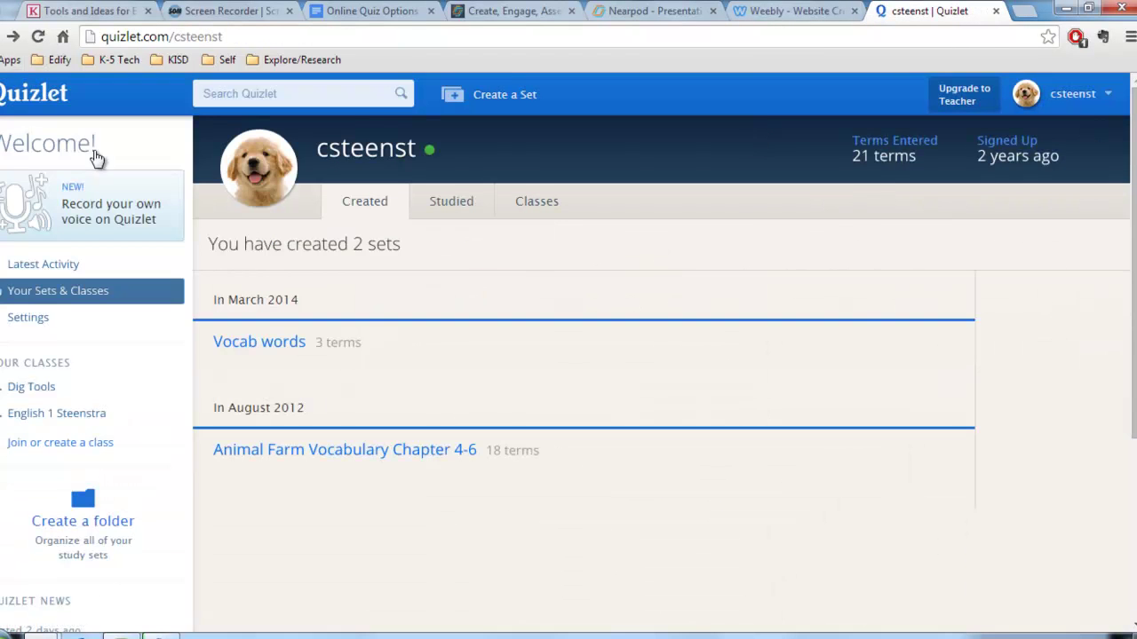
left_click(265, 349)
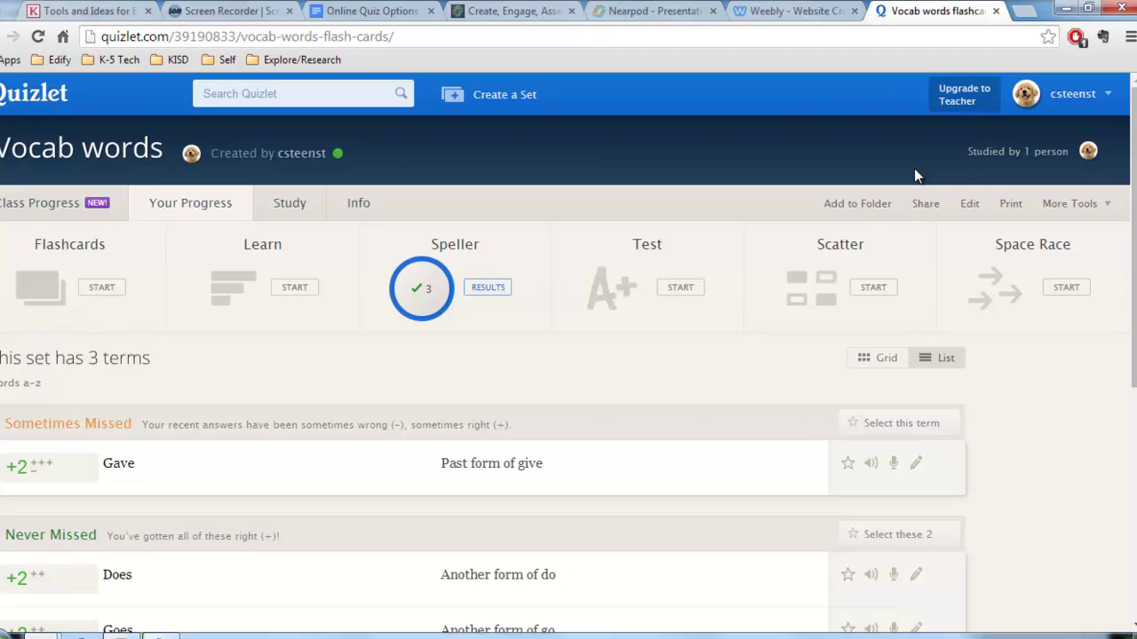
Step: Copy the Vocab words Flashcards embed snippet and return to the Weebly editor
mouse_move(1072, 206)
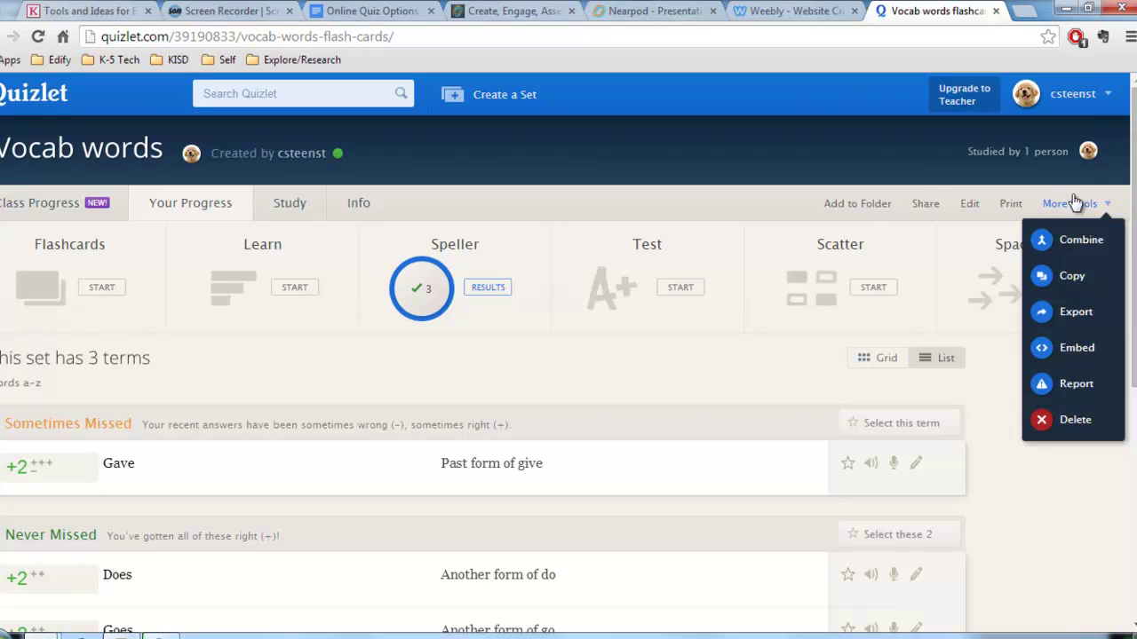
left_click(1073, 348)
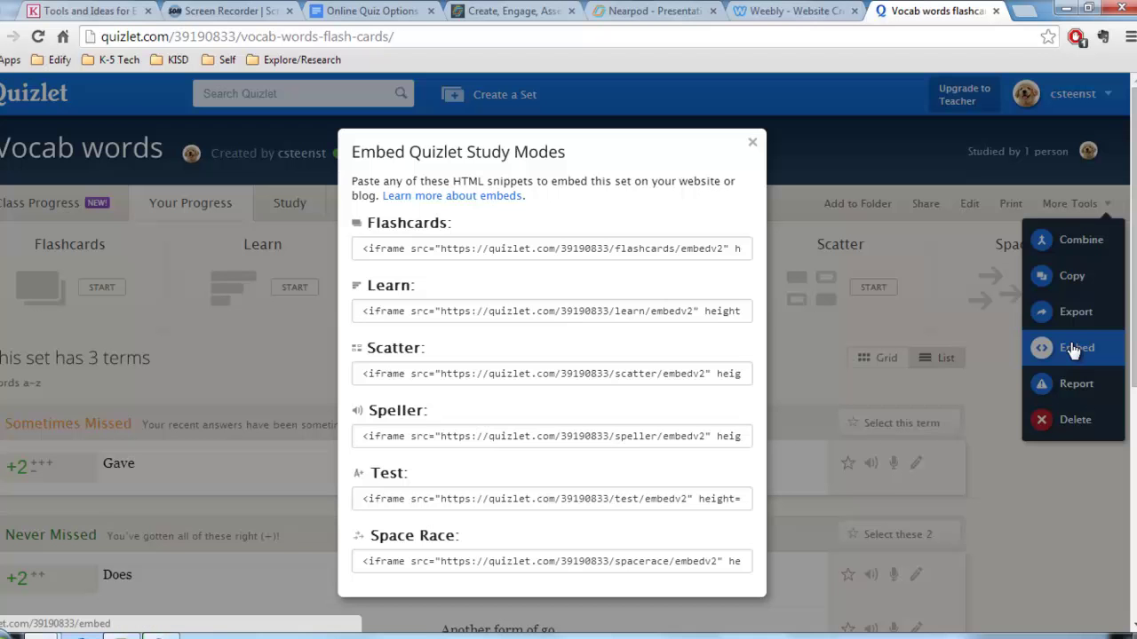
left_click(590, 248)
right_click(591, 246)
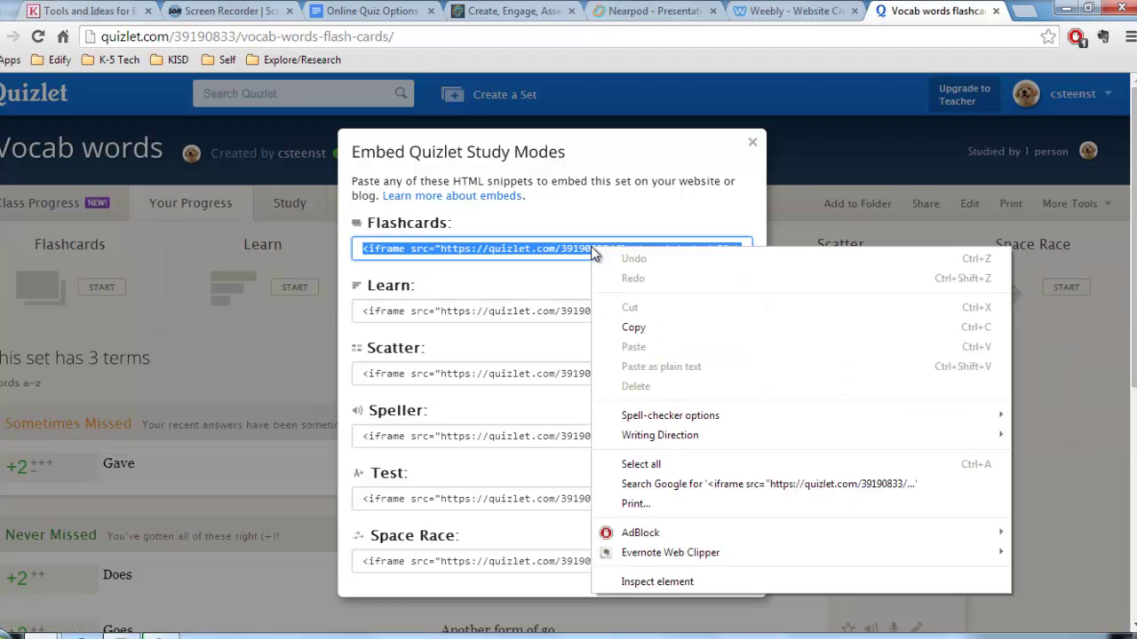
left_click(635, 328)
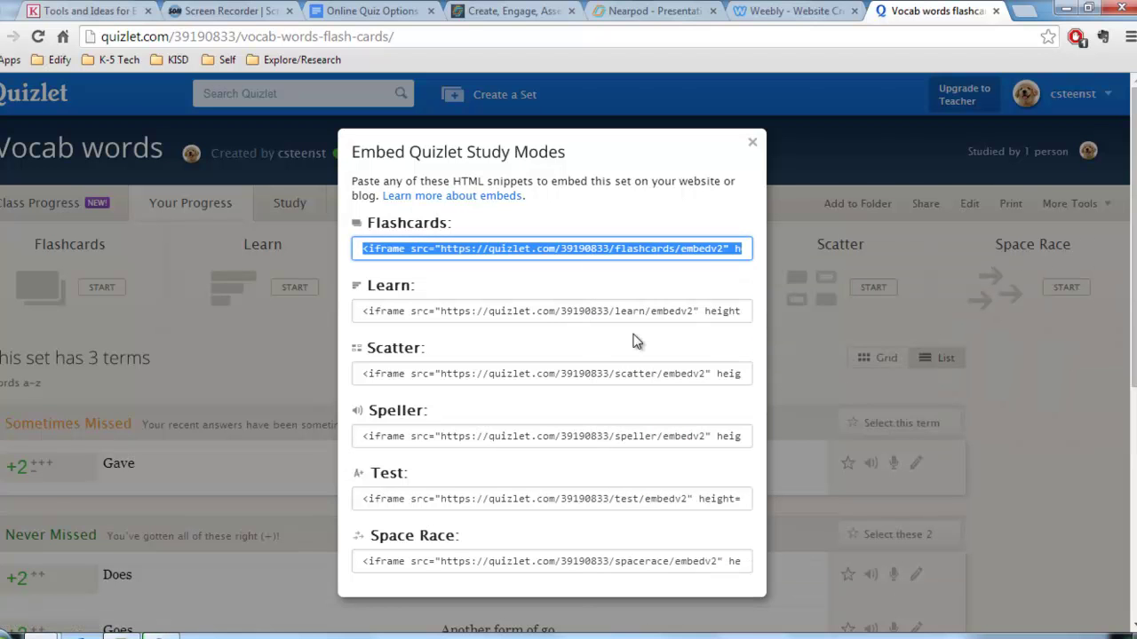
left_click(791, 12)
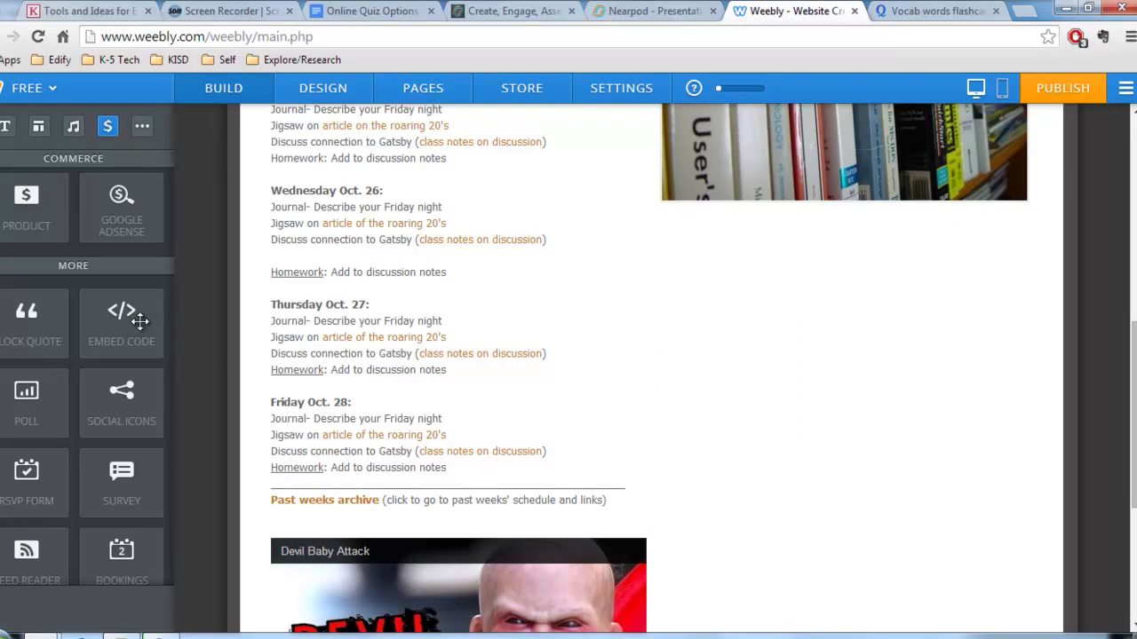
Step: Place an Embed Code block below the bookshelf image
scroll(134, 327, "down", 2)
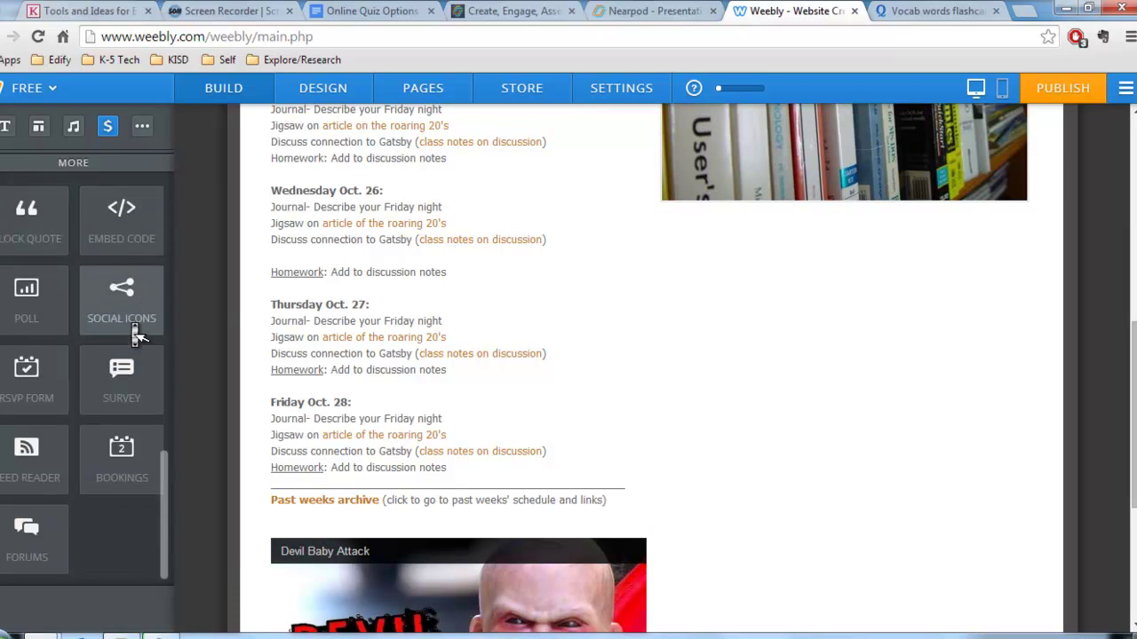
scroll(135, 335, "up", 3)
scroll(135, 336, "up", 2)
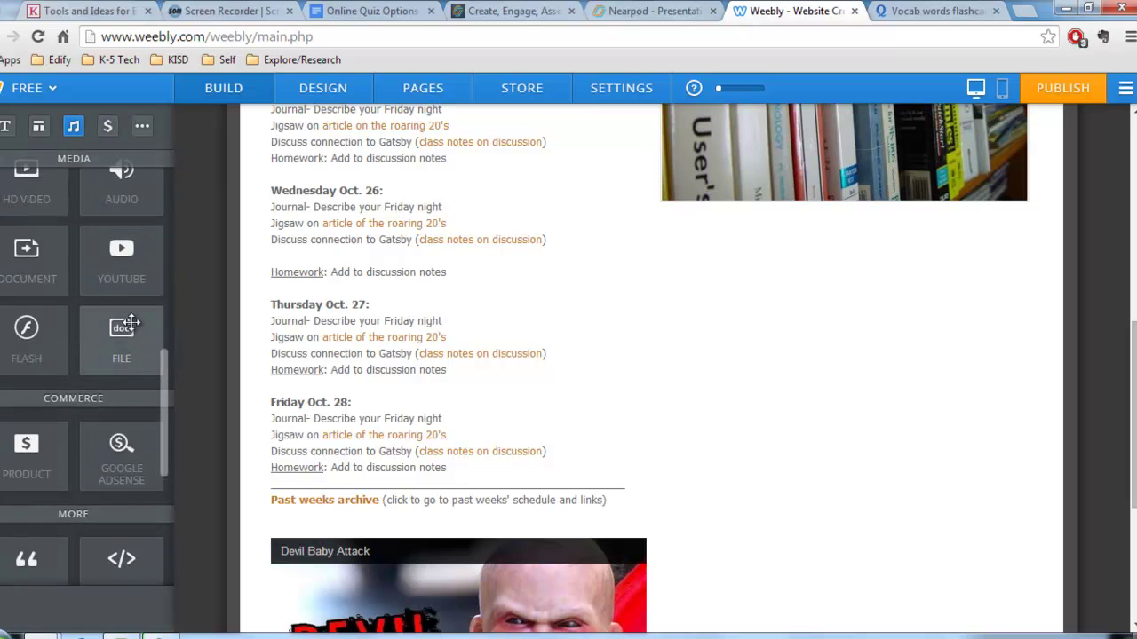
scroll(135, 335, "up", 1)
scroll(135, 336, "down", 4)
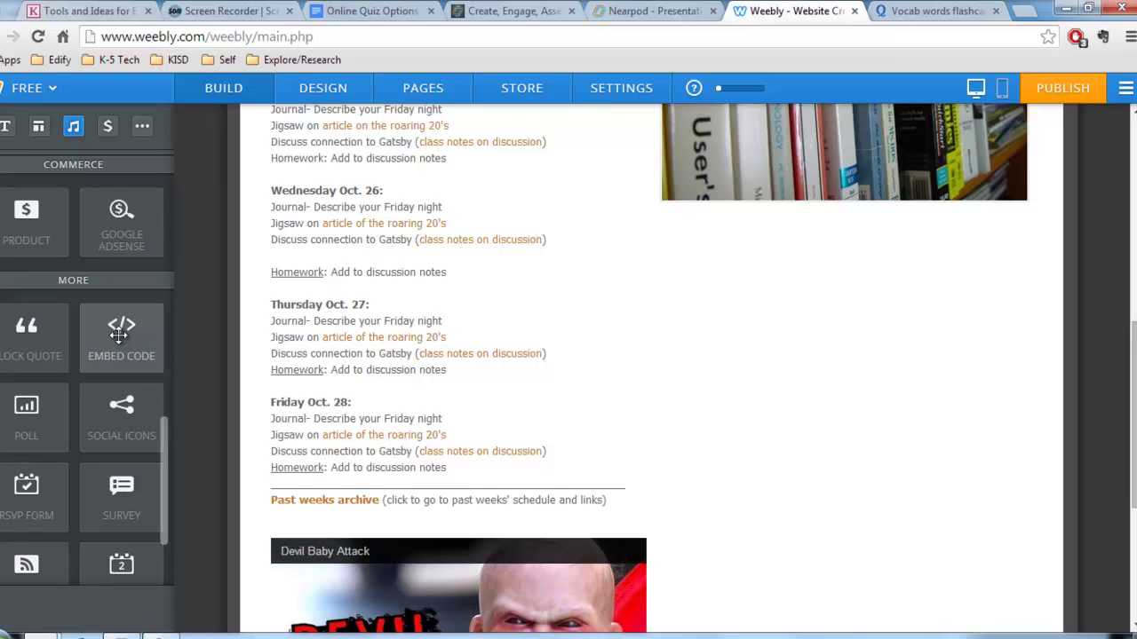
left_click_drag(121, 334, 716, 318)
Step: Paste the Quizlet flashcard code over the placeholder so the Vocab words widget renders
right_click(713, 232)
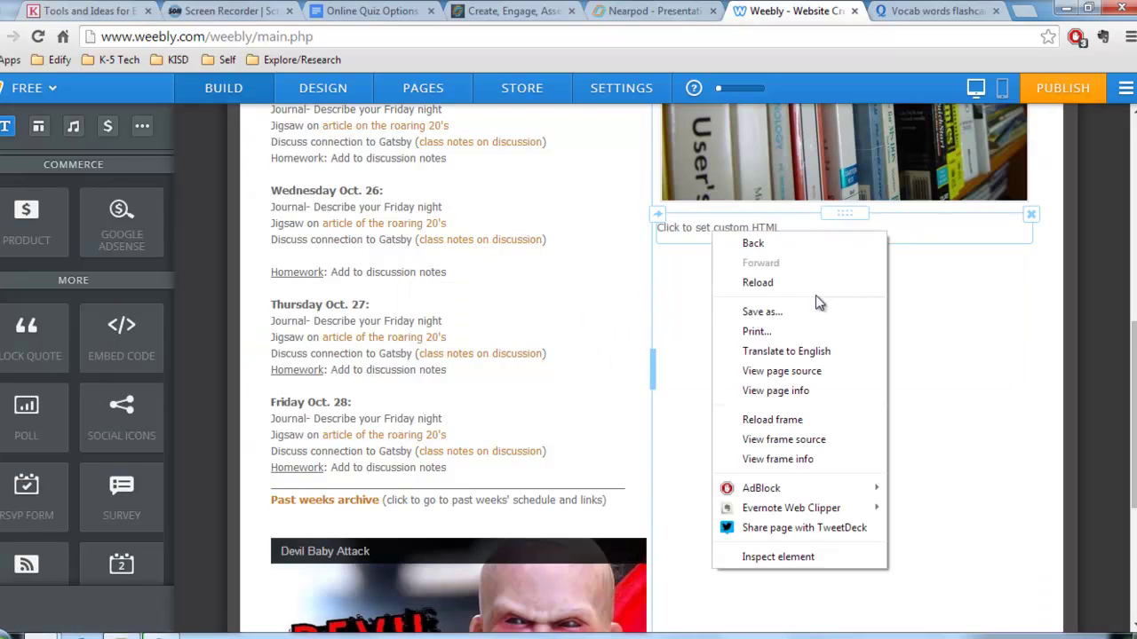
left_click(717, 228)
left_click(715, 228)
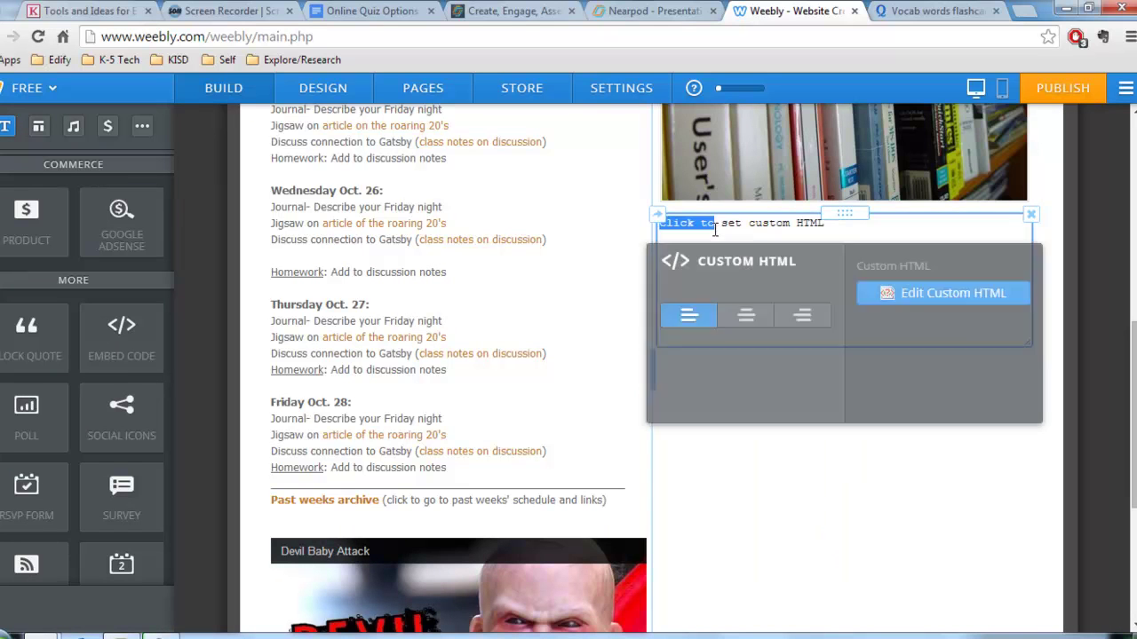
left_click(715, 229)
key("ctrl+v")
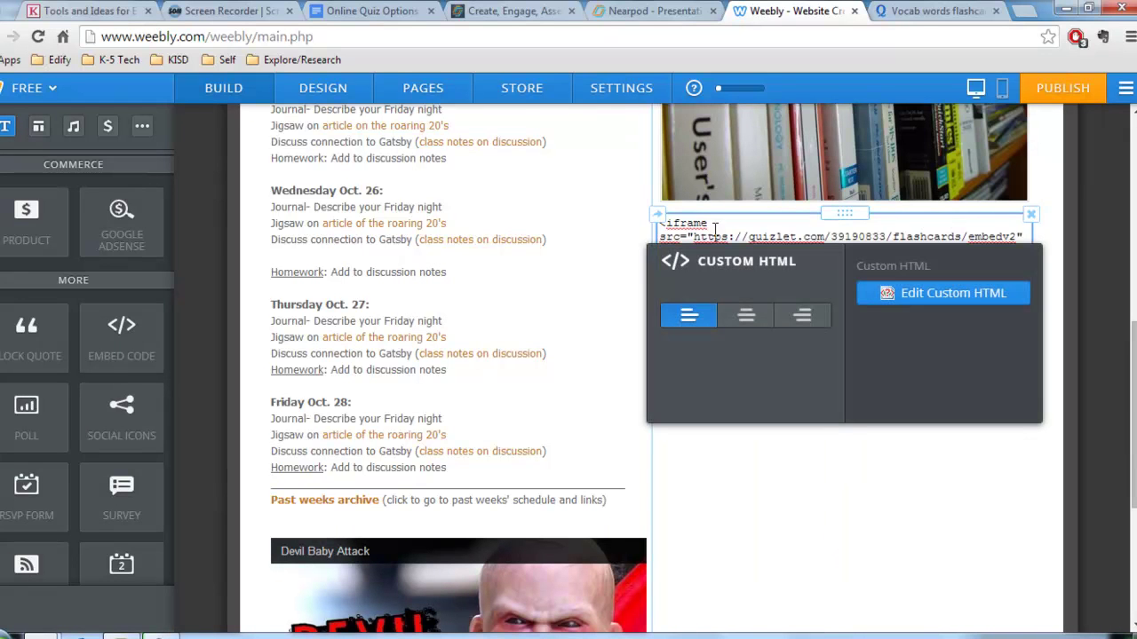
left_click(764, 537)
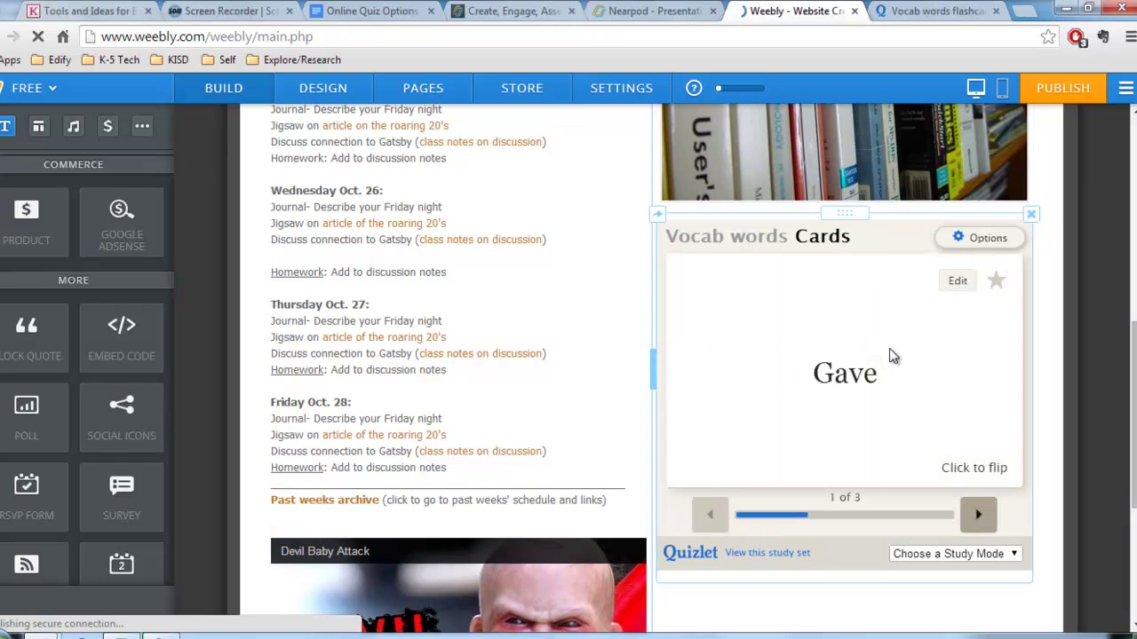
Step: Flip the first flashcard between the term 'Gave' and its definition
left_click(953, 430)
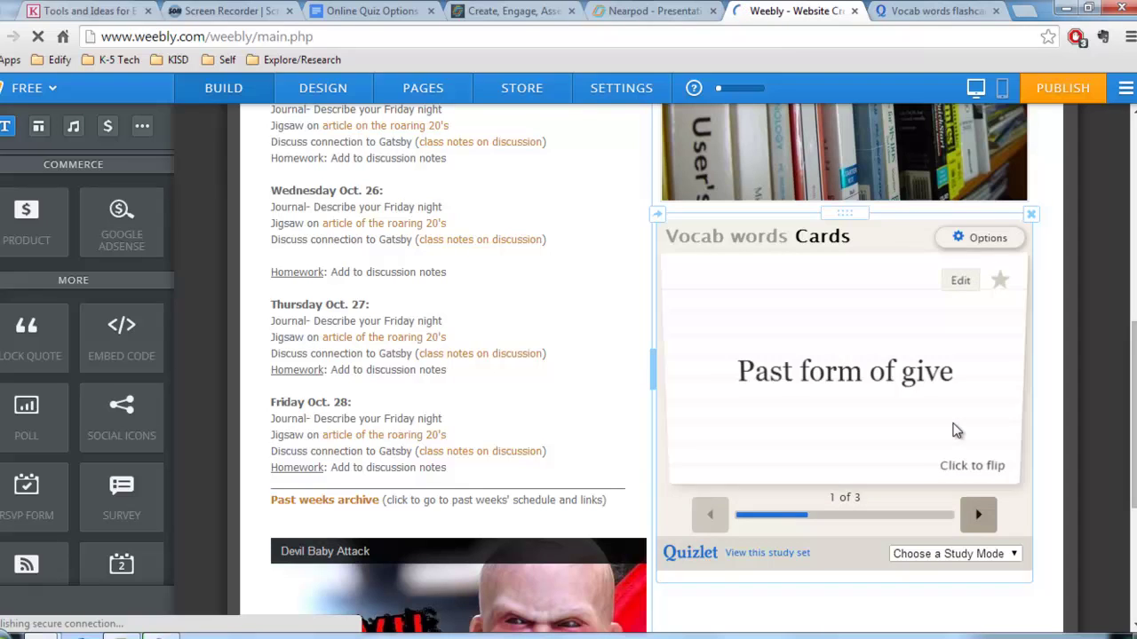
left_click(955, 431)
left_click(954, 431)
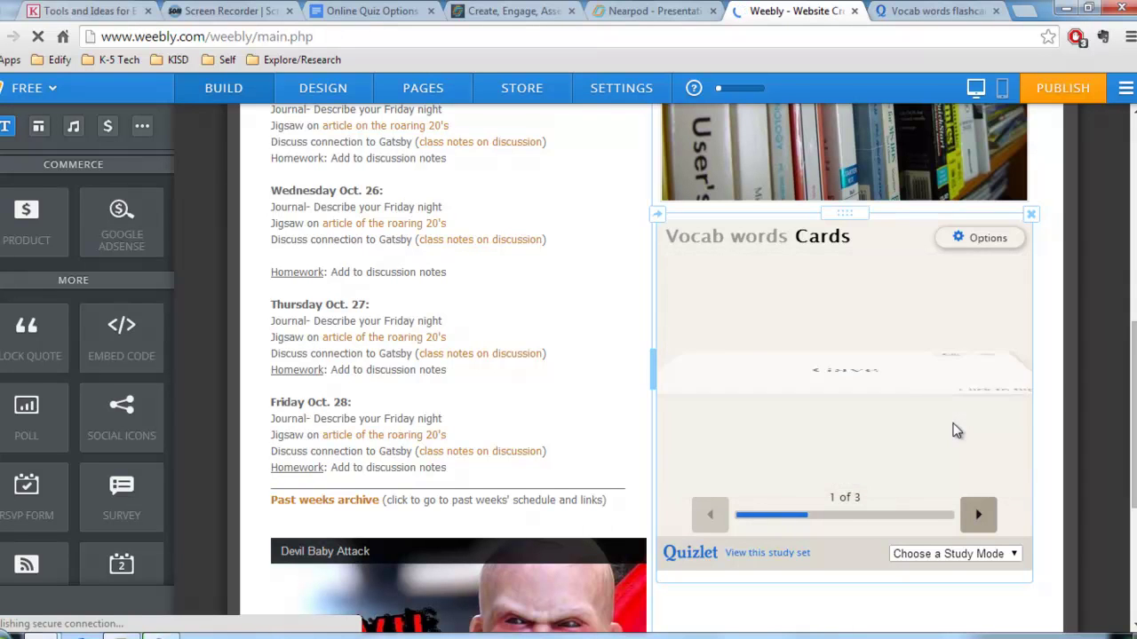
Step: Switch the Quizlet widget's study mode to Space Race
left_click(965, 245)
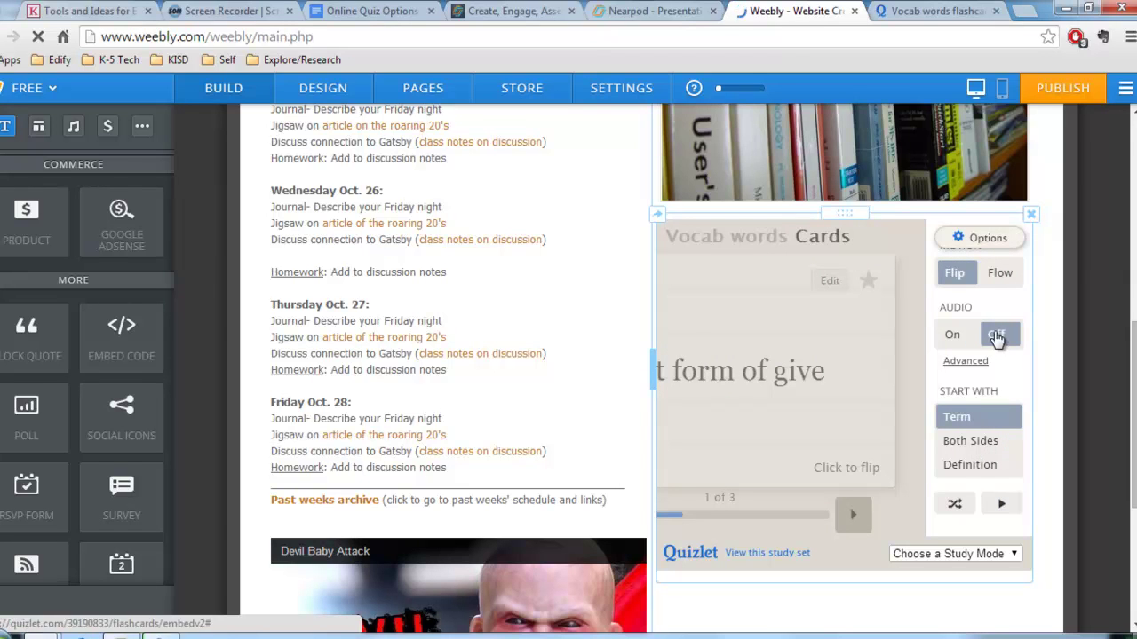
left_click(1011, 555)
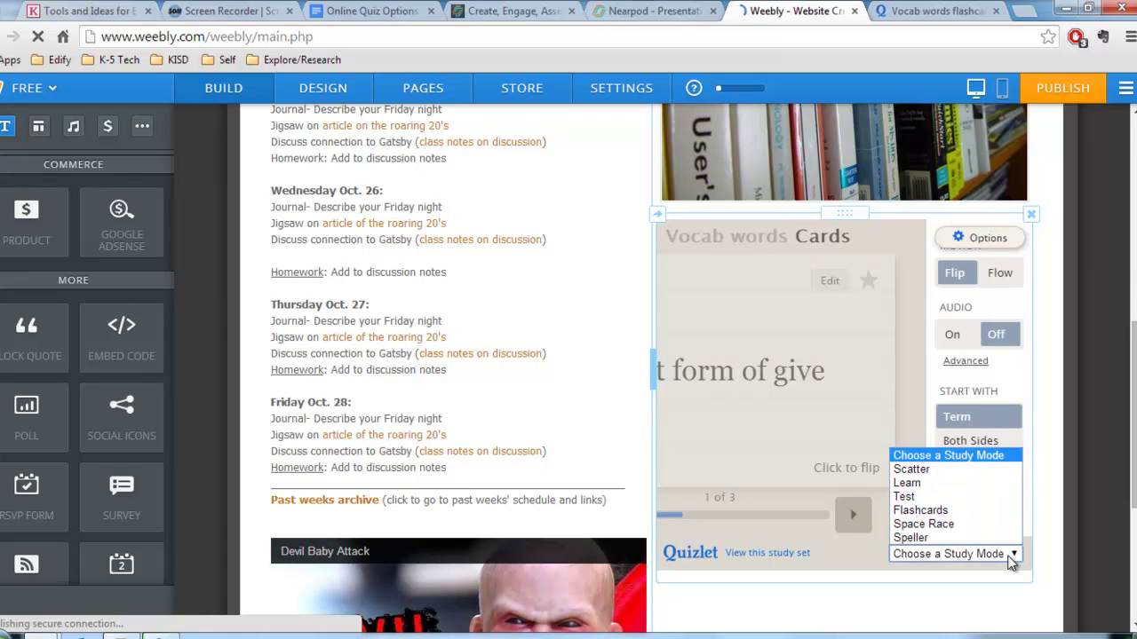
left_click(961, 524)
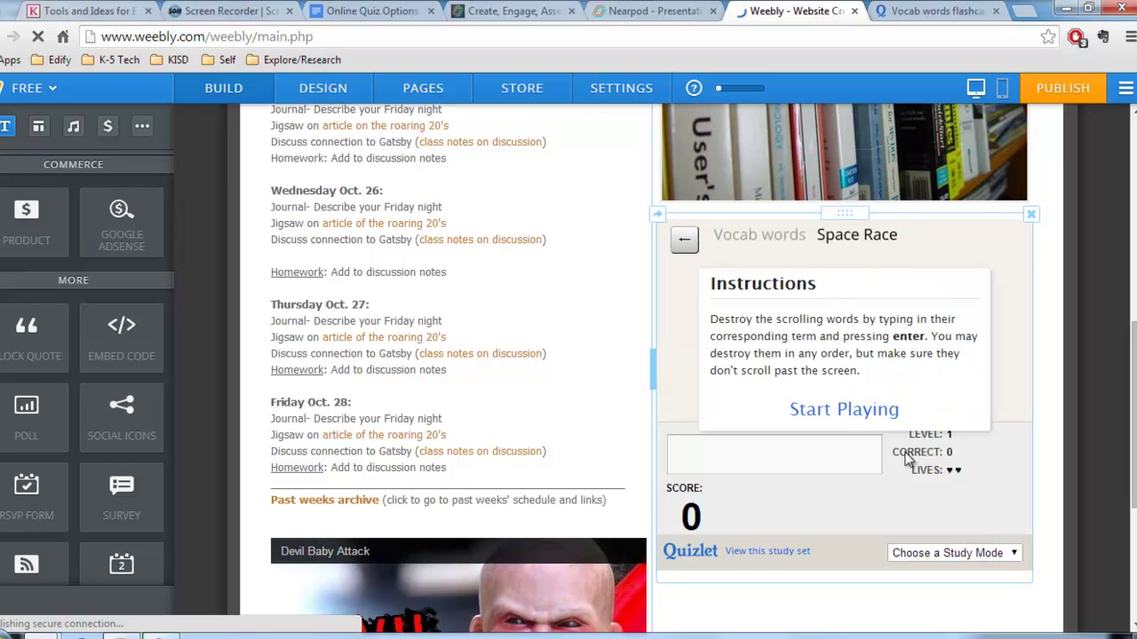
Step: Start Space Race and answer 'gone' to score 100
left_click(854, 410)
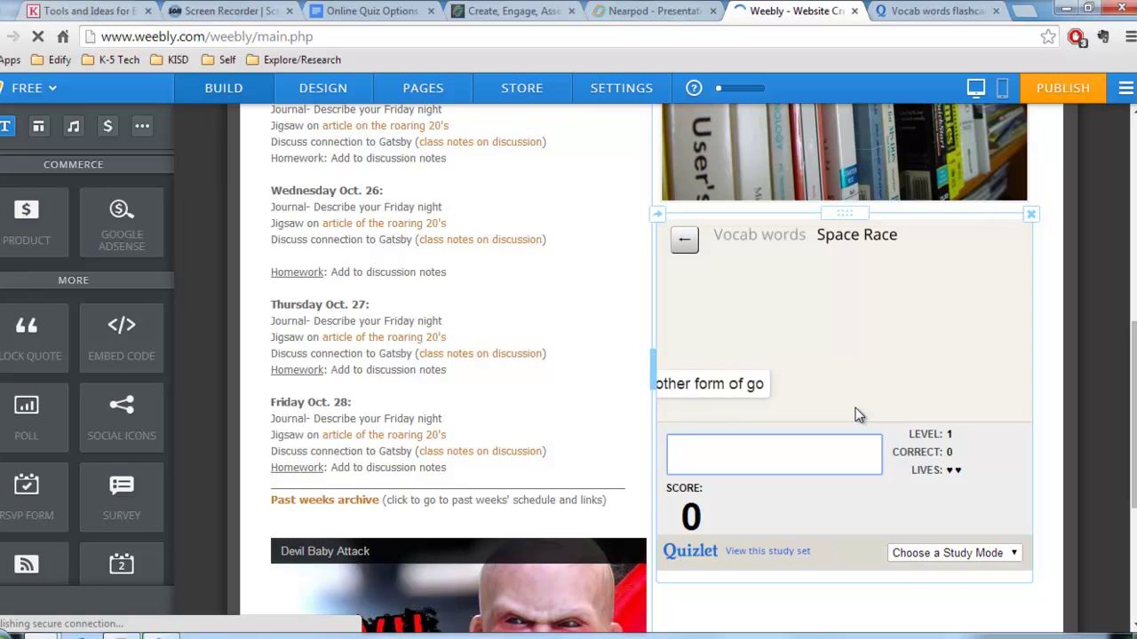
type("gone")
key("Return")
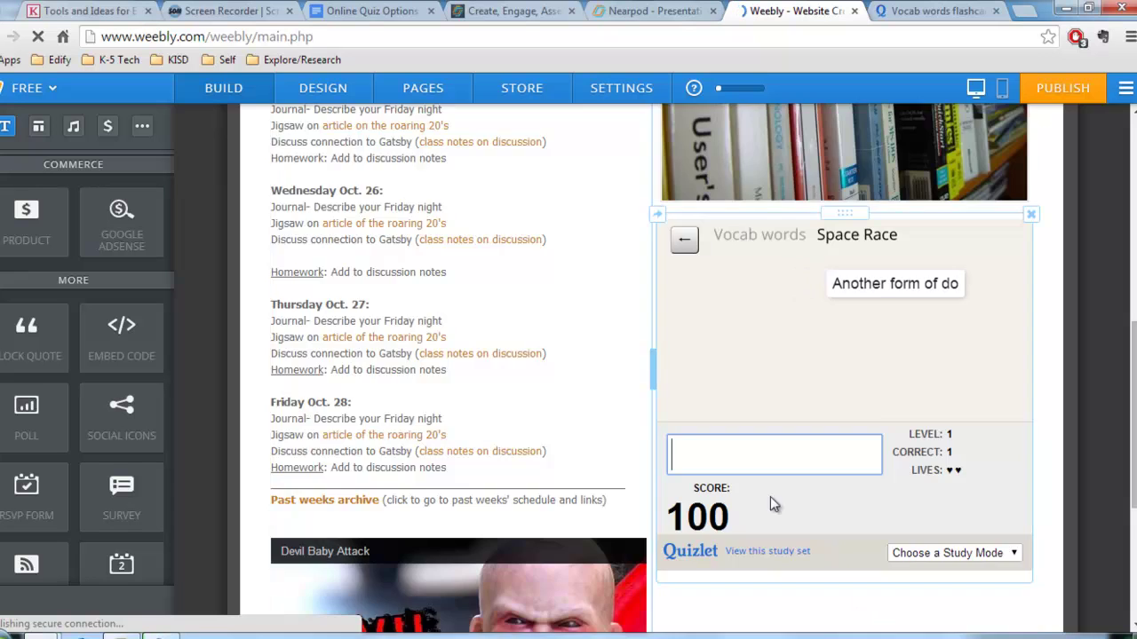
scroll(773, 504, "up", 2)
scroll(772, 503, "up", 3)
scroll(773, 504, "down", 4)
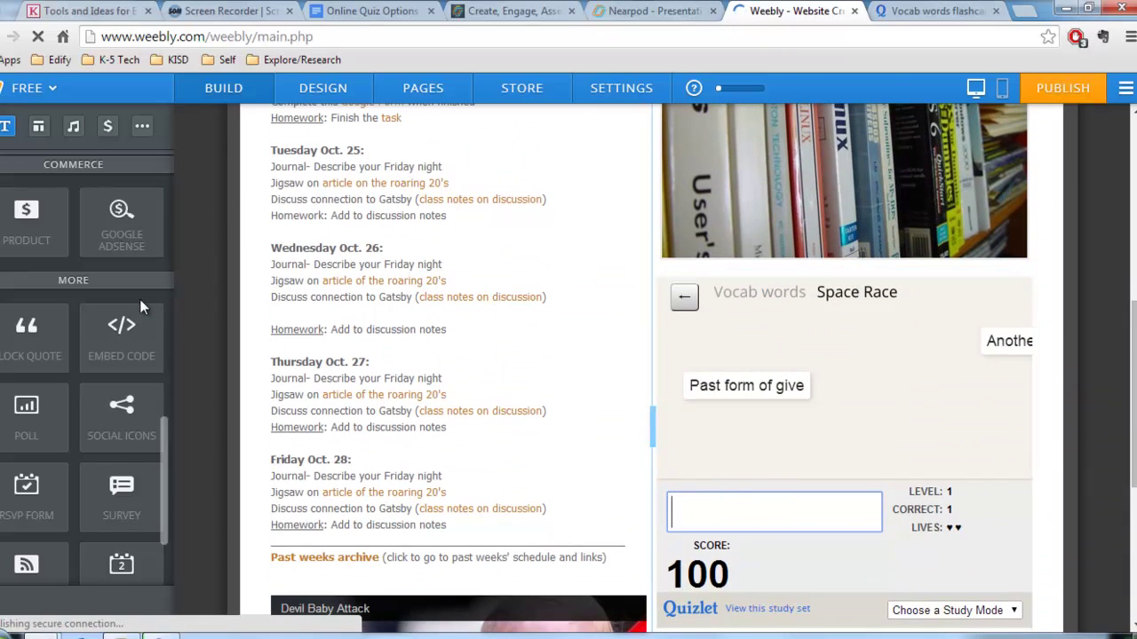
Step: Add a Title block reading 'Practice your words here' above the Quizlet widget
scroll(144, 309, "up", 6)
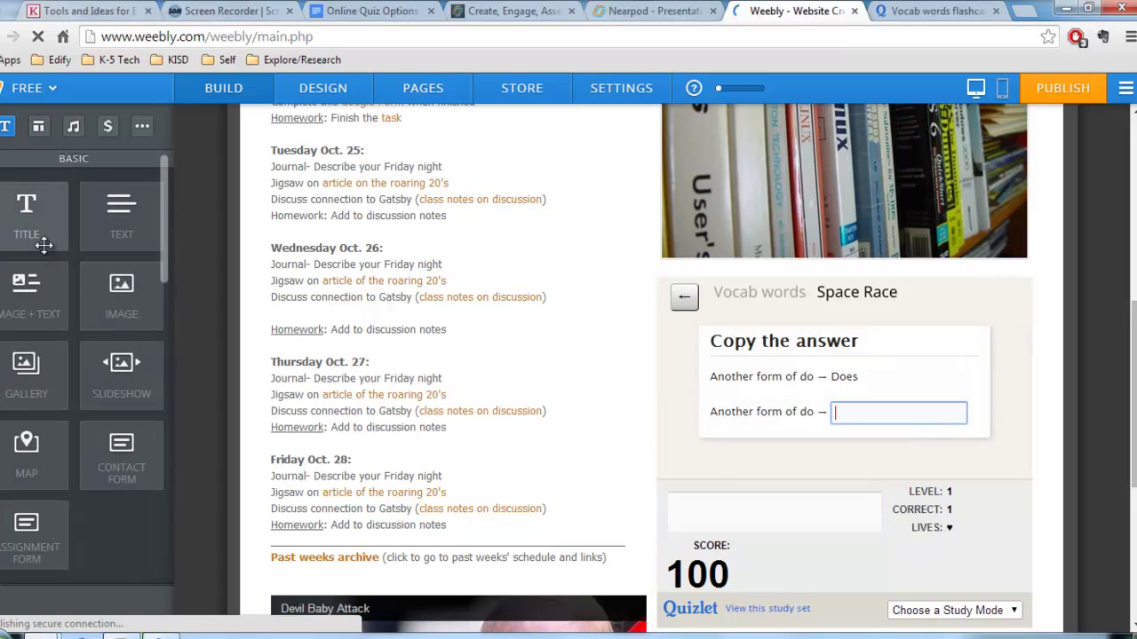
left_click_drag(46, 234, 740, 293)
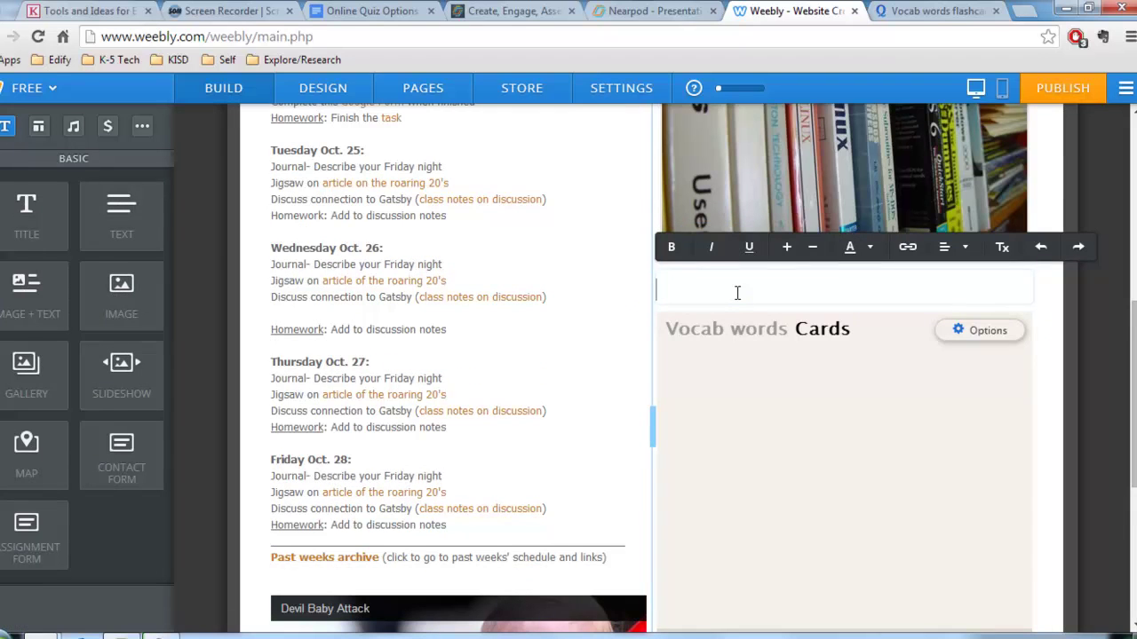
type("Prac")
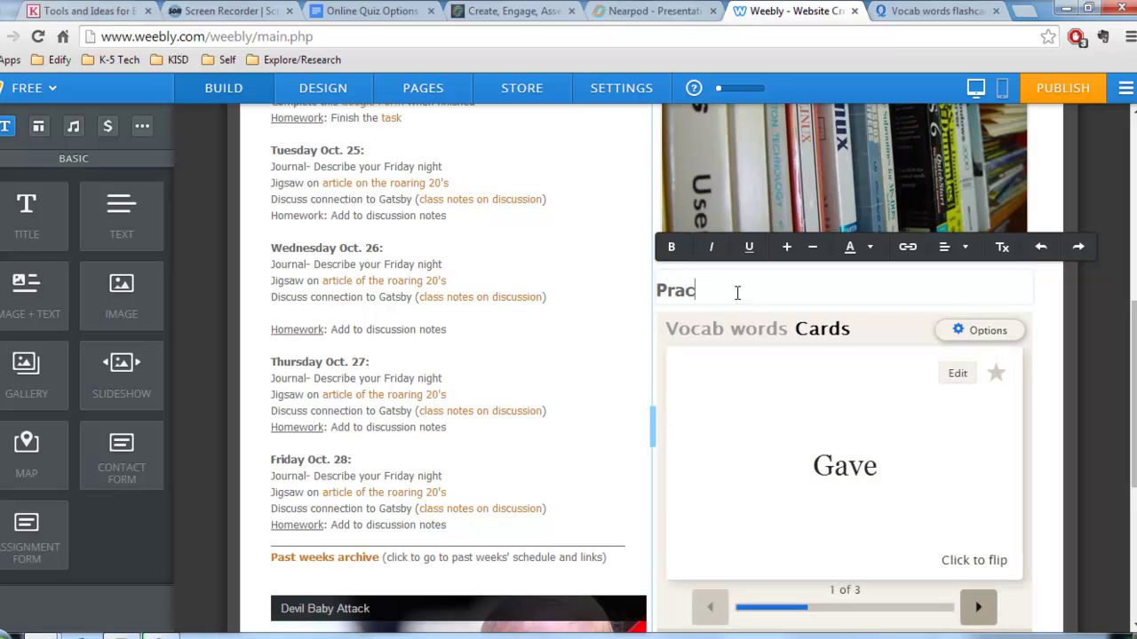
type("tice your words here")
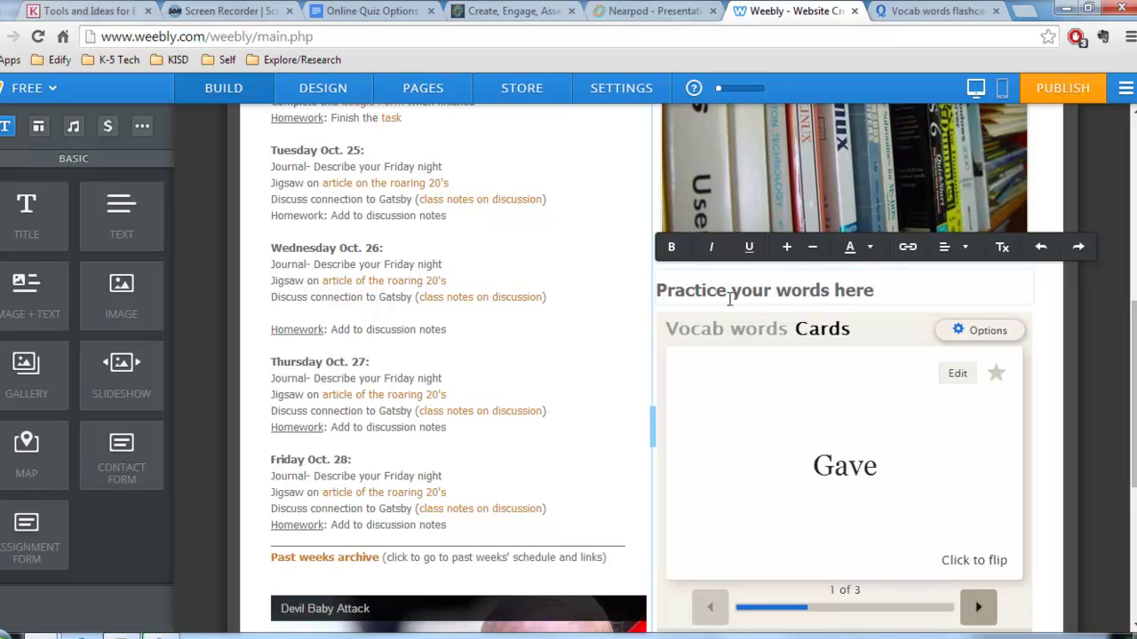
left_click(1055, 401)
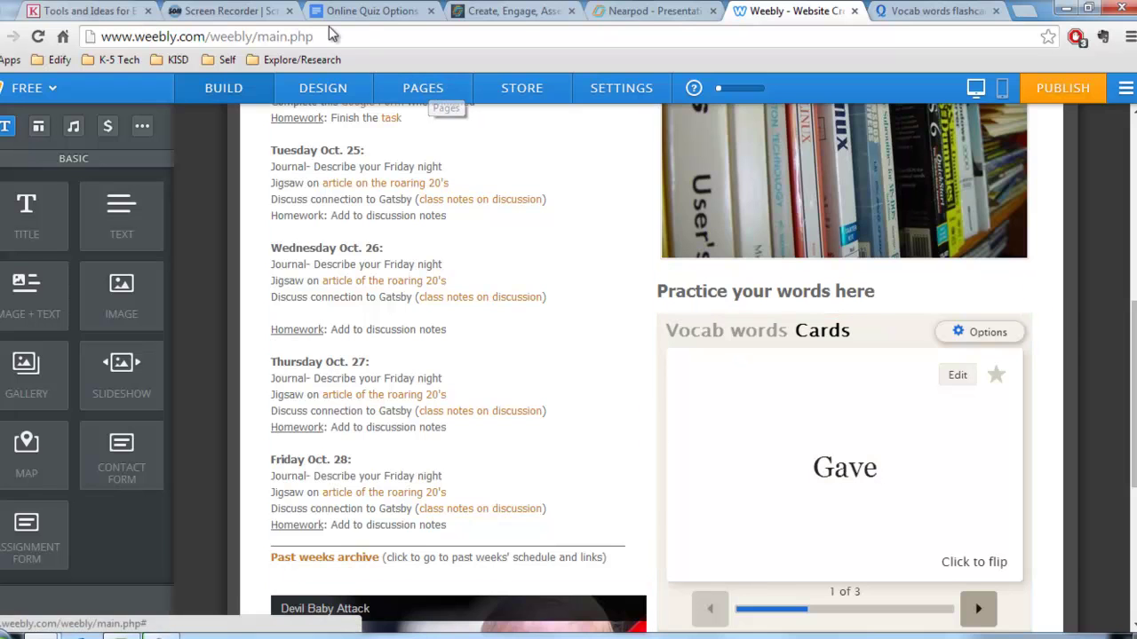
Step: Launch the Screencast-O-Matic recorder, enlarge its frame to 1058 x 570, and check microphone sources
left_click(251, 13)
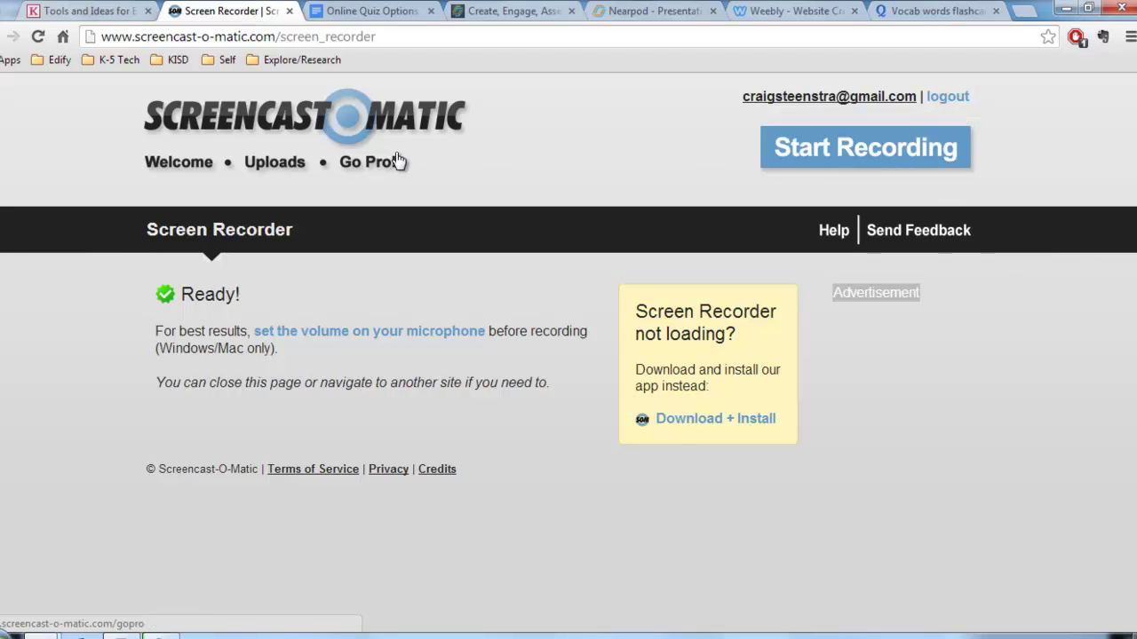
left_click(823, 149)
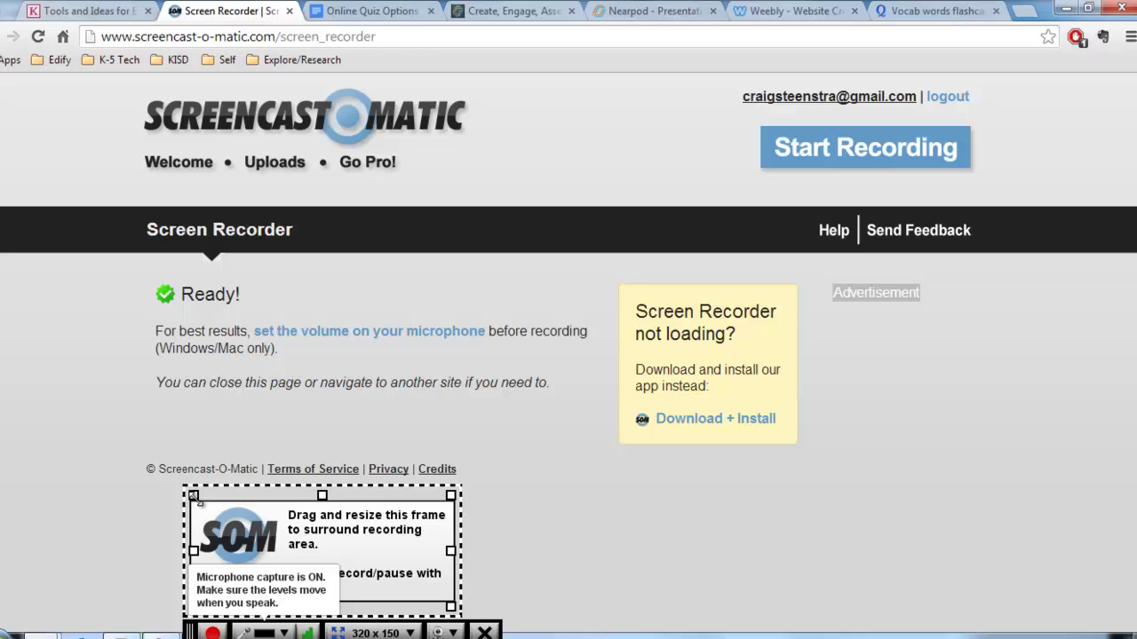
left_click_drag(194, 498, 105, 135)
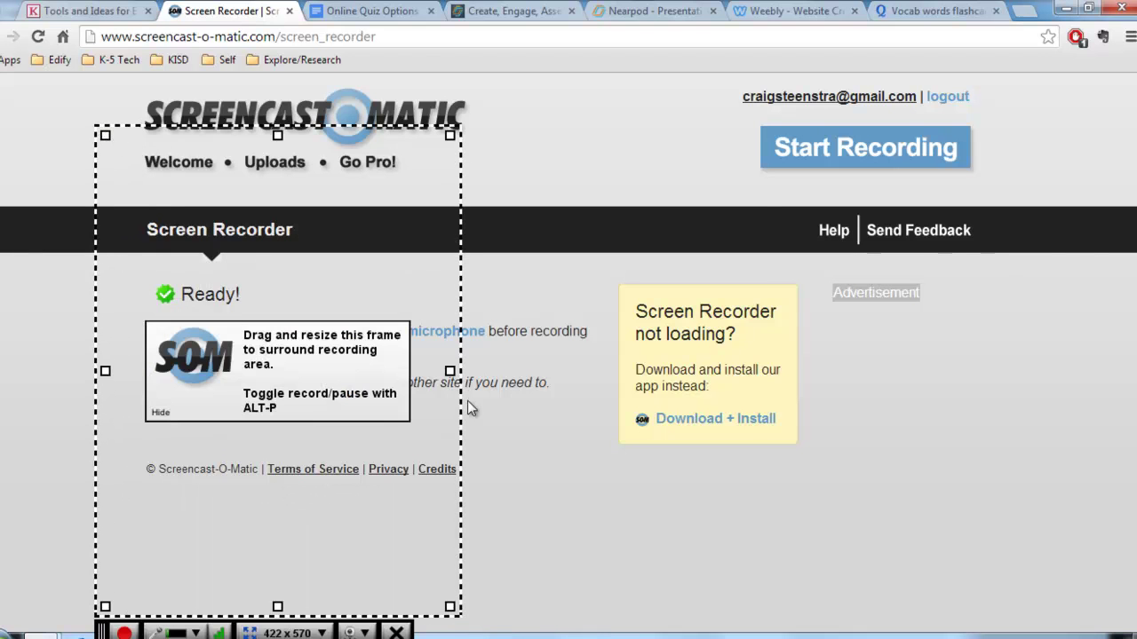
left_click_drag(450, 371, 996, 371)
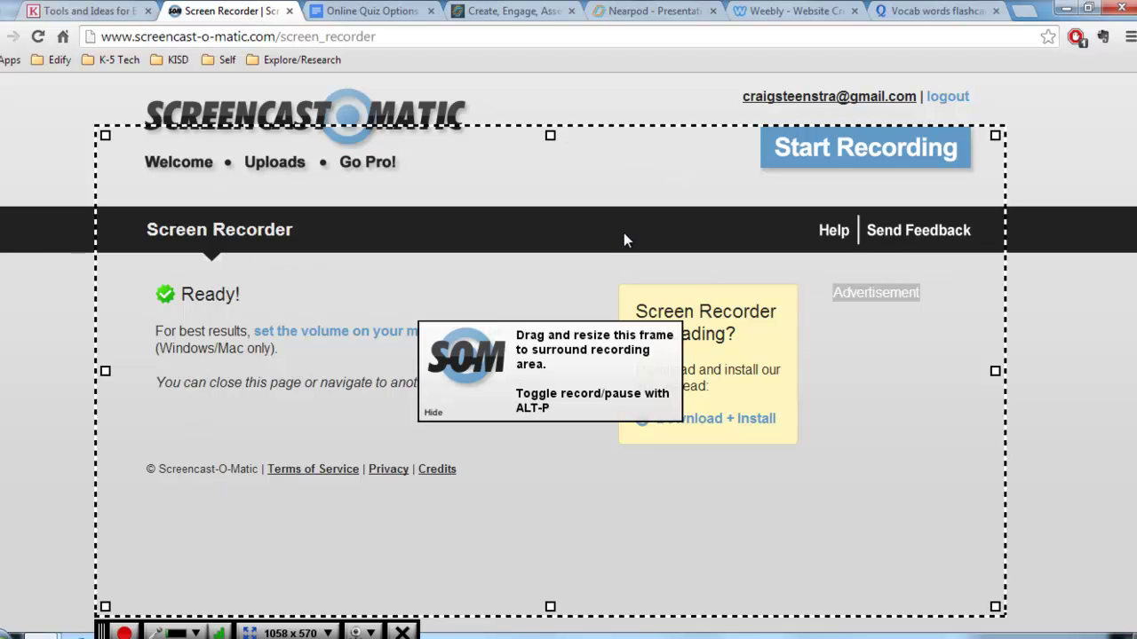
left_click(194, 633)
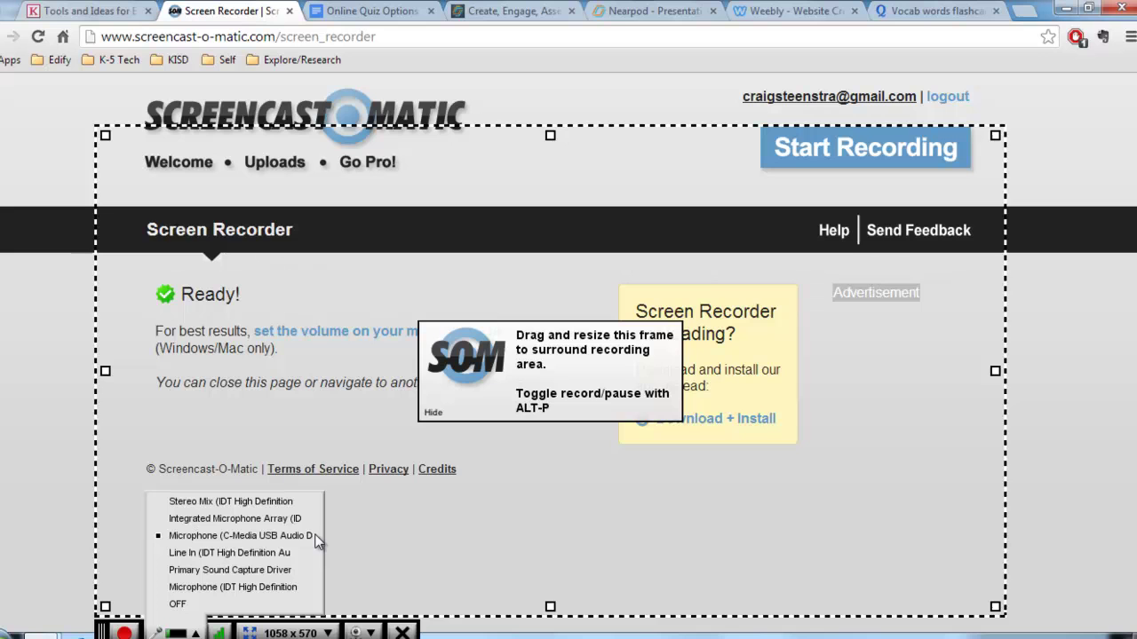
left_click(382, 539)
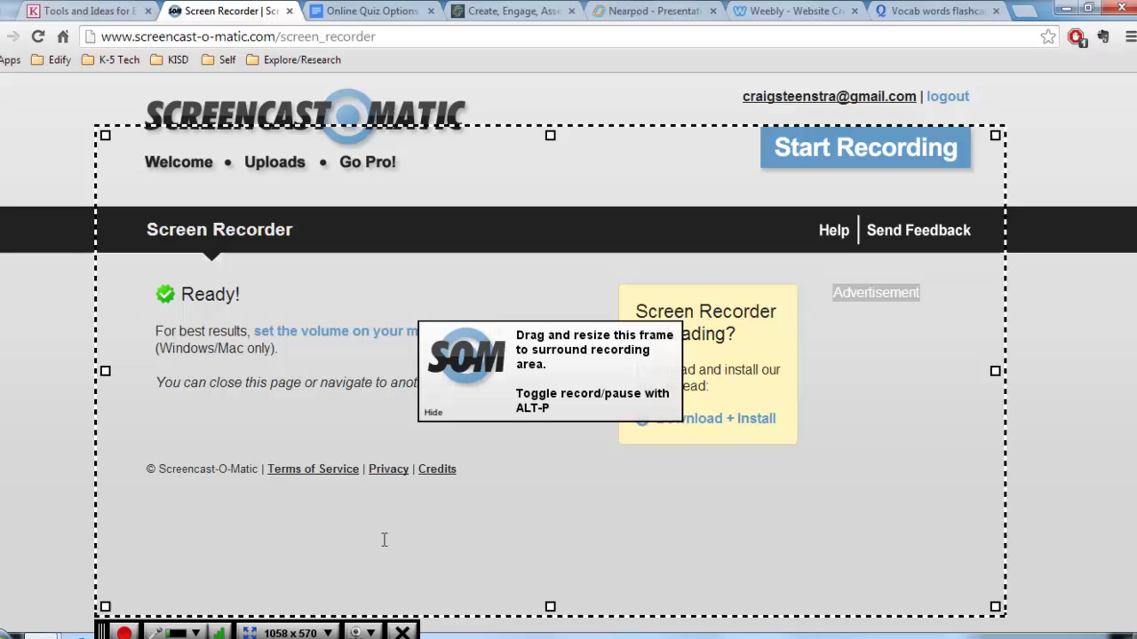
Step: Record about 20 seconds switching between the Quiz Options and Nearpod tabs, then pause
left_click(124, 632)
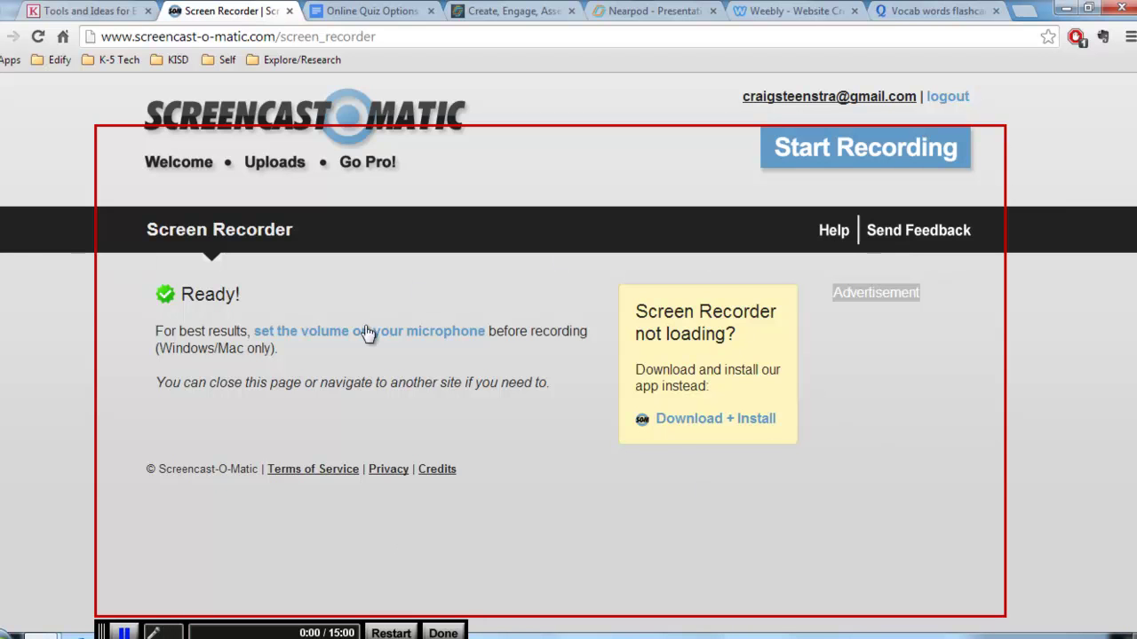
left_click(369, 10)
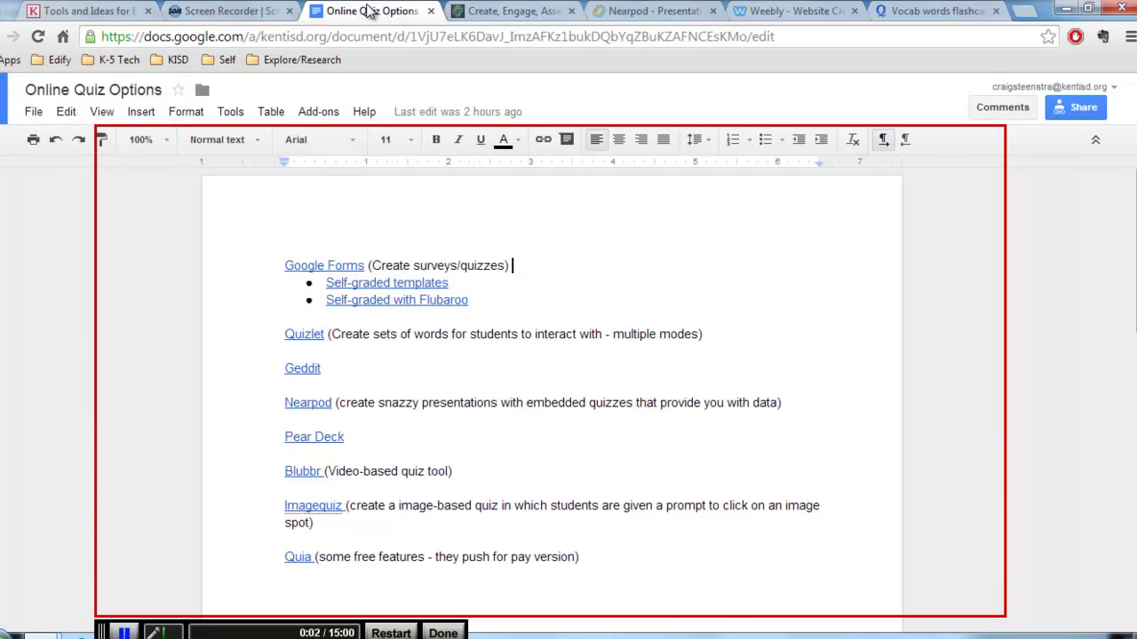
left_click(533, 12)
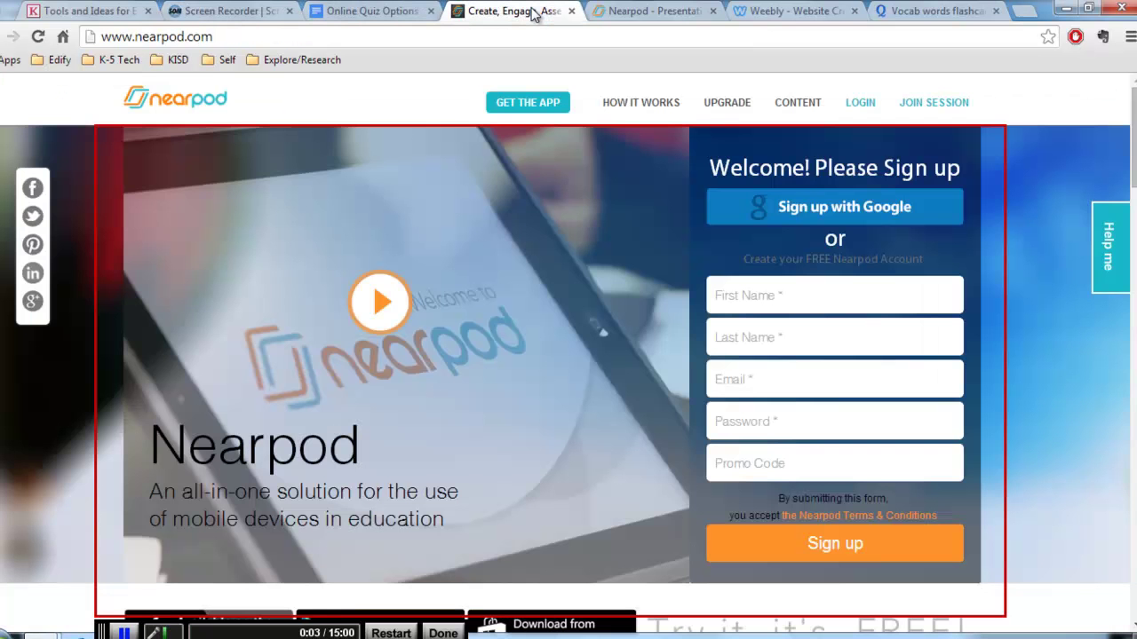
left_click(651, 11)
left_click(393, 13)
left_click(253, 13)
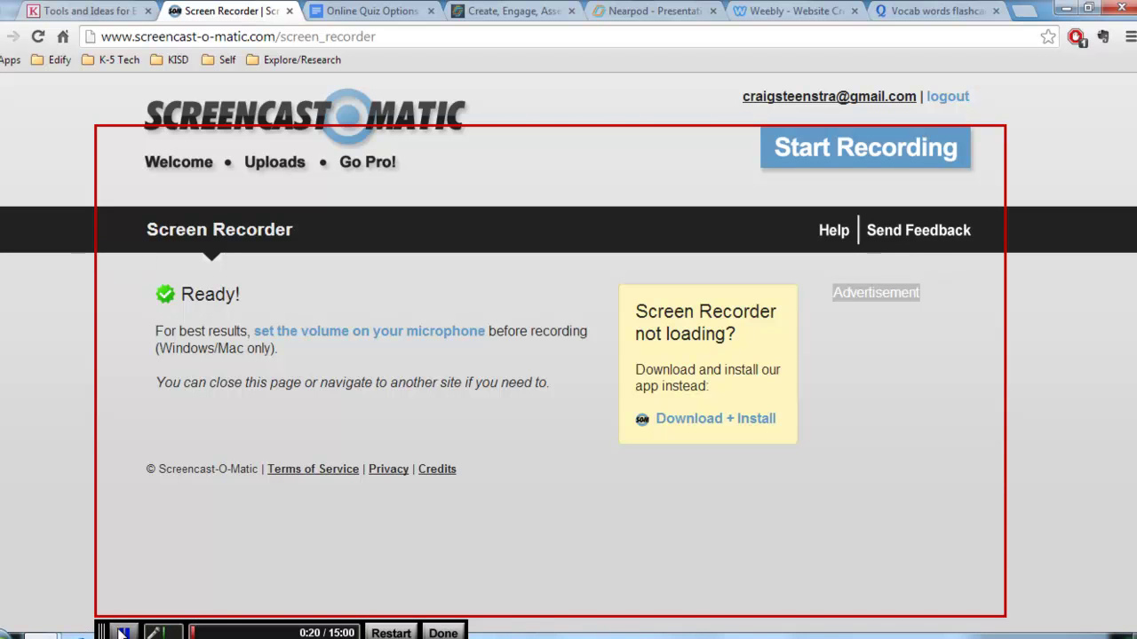
left_click(123, 632)
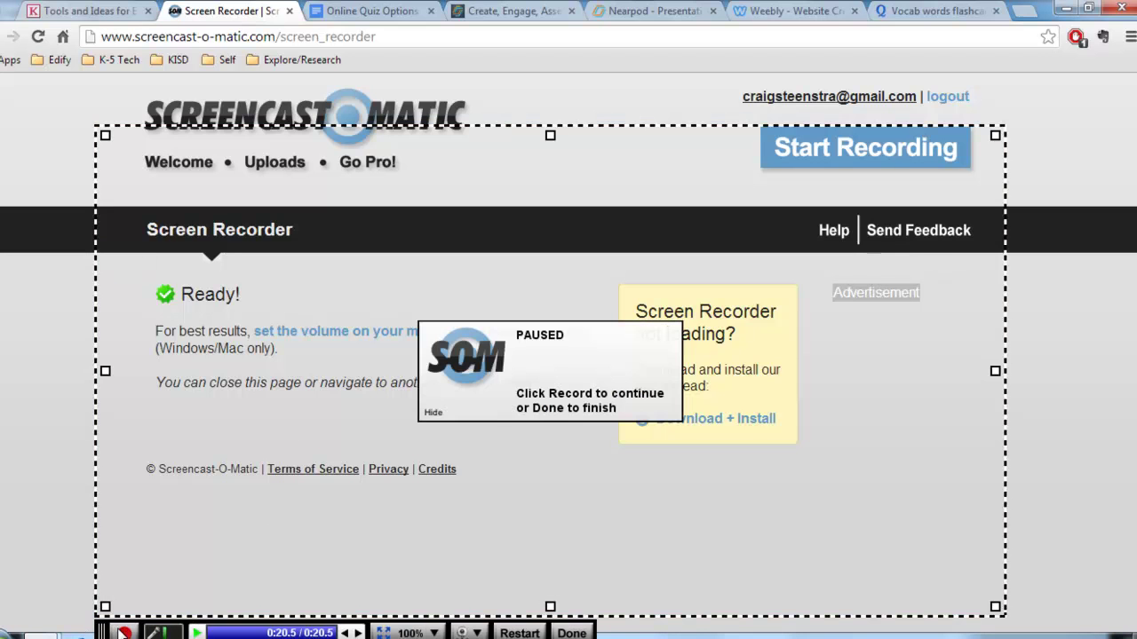
Step: Finish the 0:21 recording and close its preview window
left_click(570, 633)
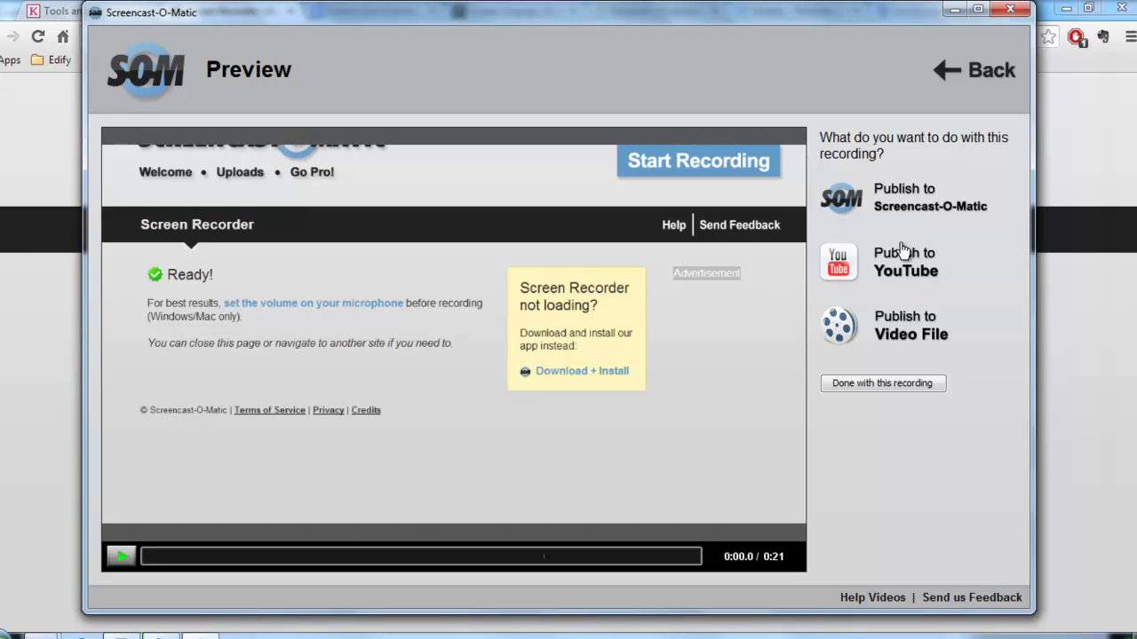
left_click(1012, 9)
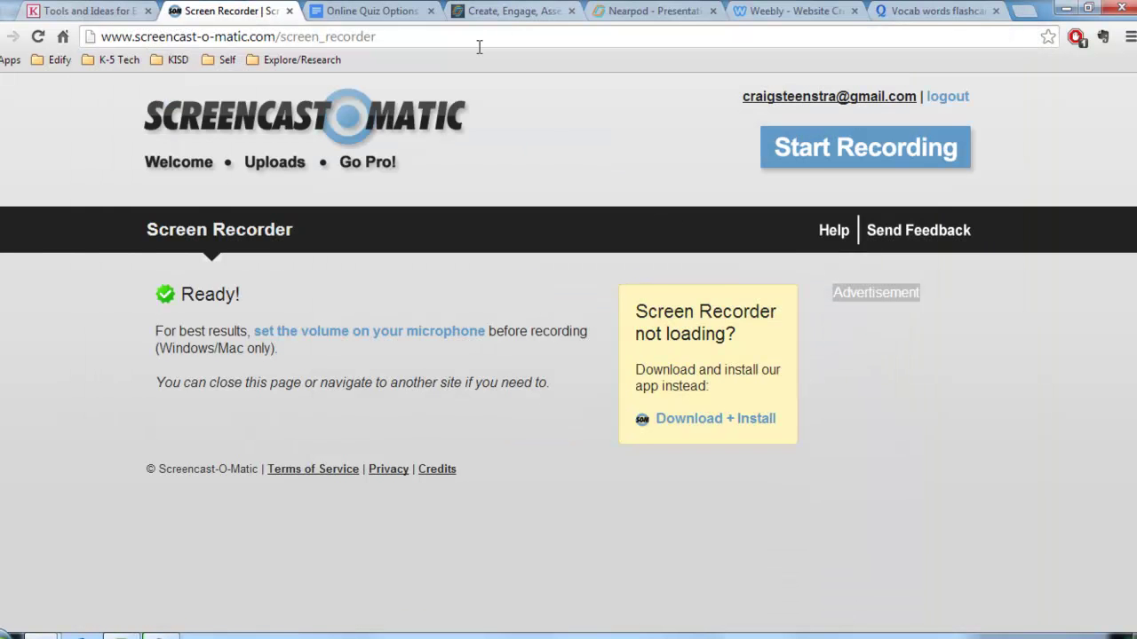
Step: Switch to the Edify 'Tools and Ideas for Engagement' lesson tab
left_click(155, 13)
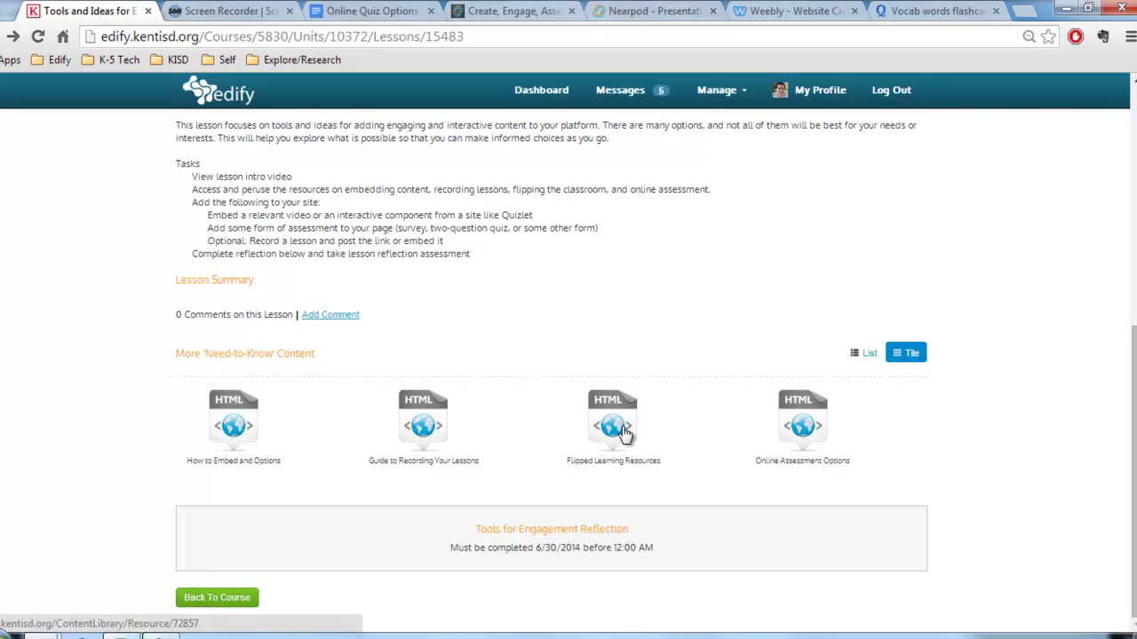
Step: Open the Online Assessment Options resource and dismiss the Google Forms link bubble
left_click(806, 432)
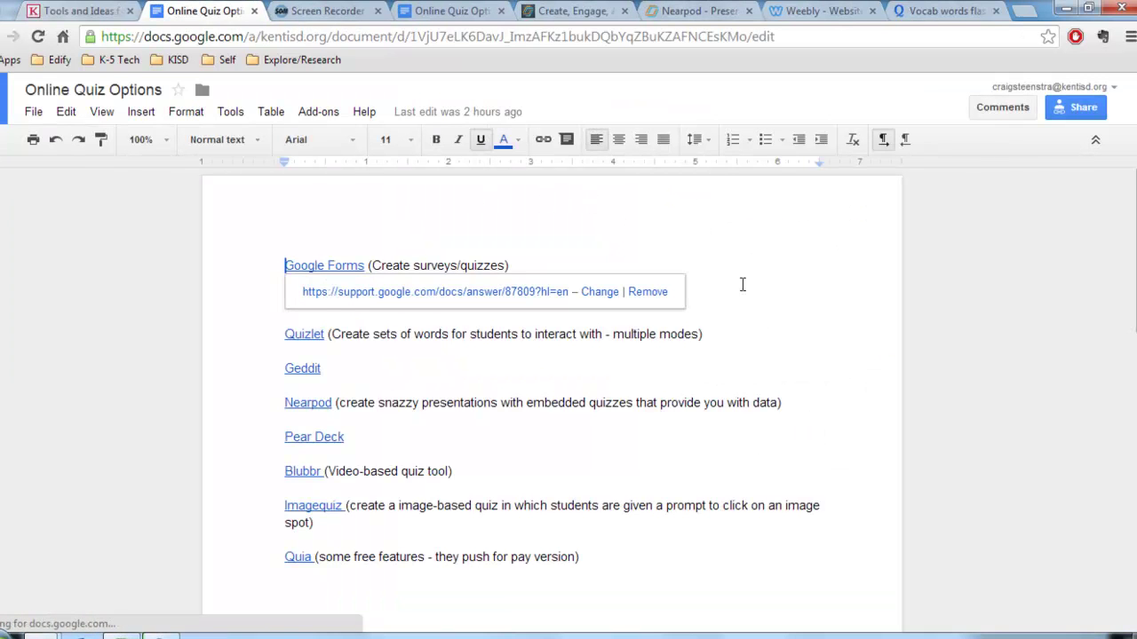
left_click(750, 354)
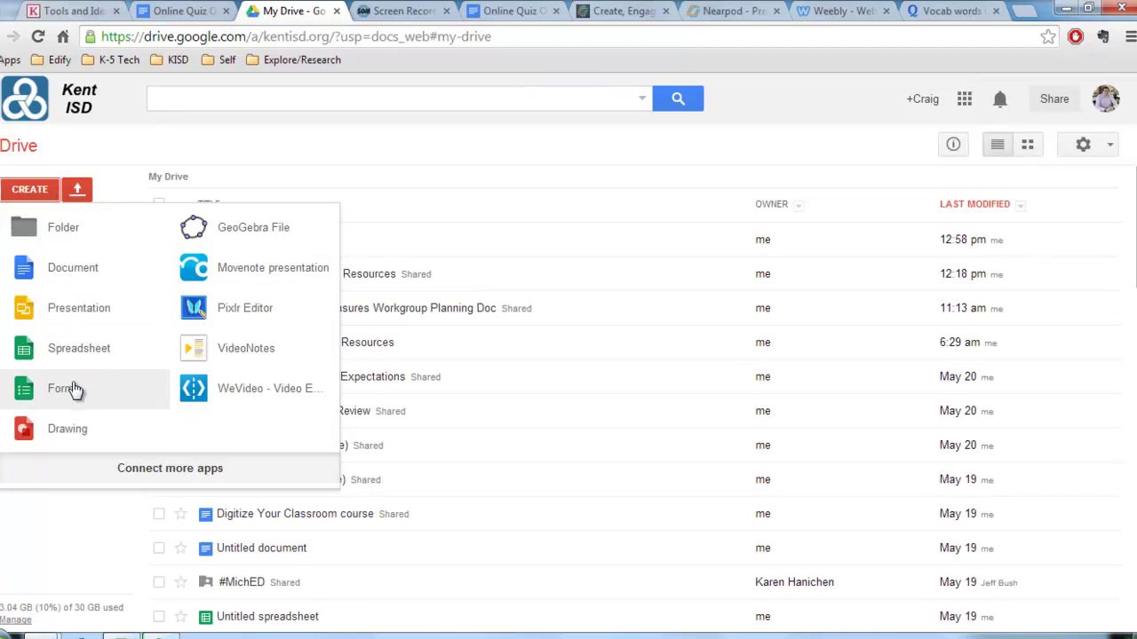
Step: Search Google Drive for 'forms' and scroll through the matching results
left_click(496, 169)
left_click(391, 101)
type("fro")
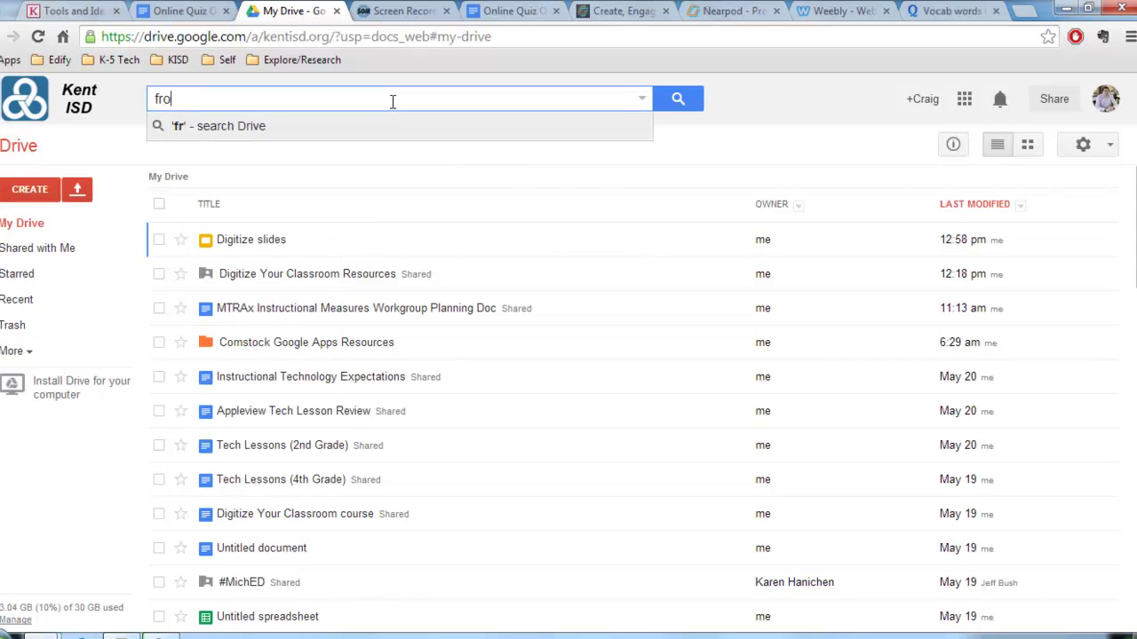
type("ms")
key("BackSpace")
key("BackSpace")
key("BackSpace")
key("BackSpace")
type("ro")
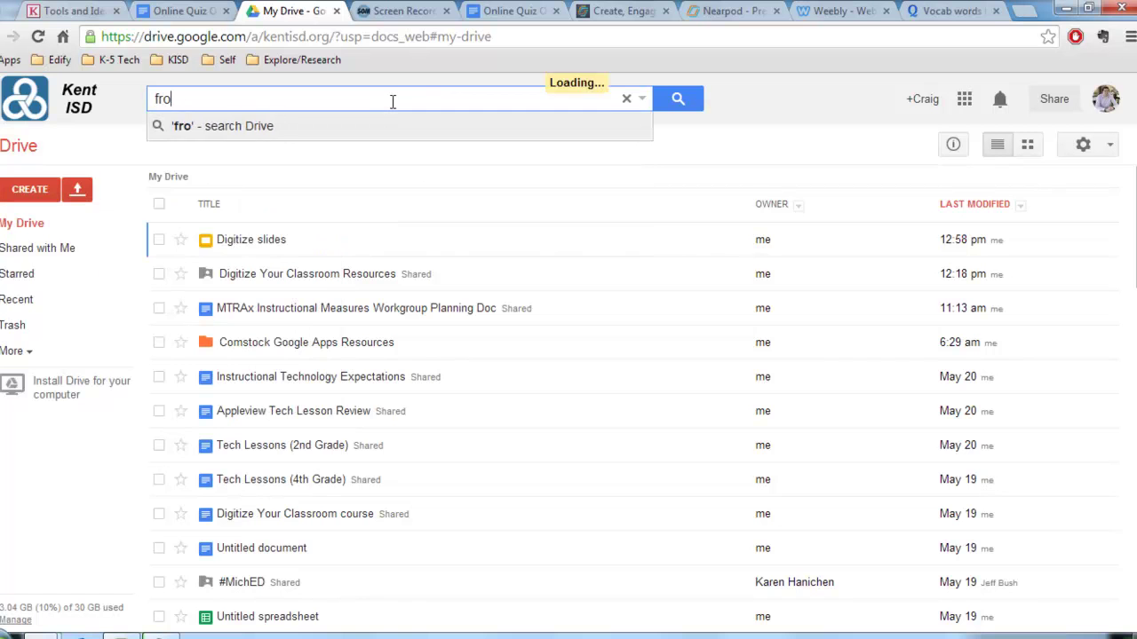
key("BackSpace")
key("BackSpace")
type("orms")
key("Return")
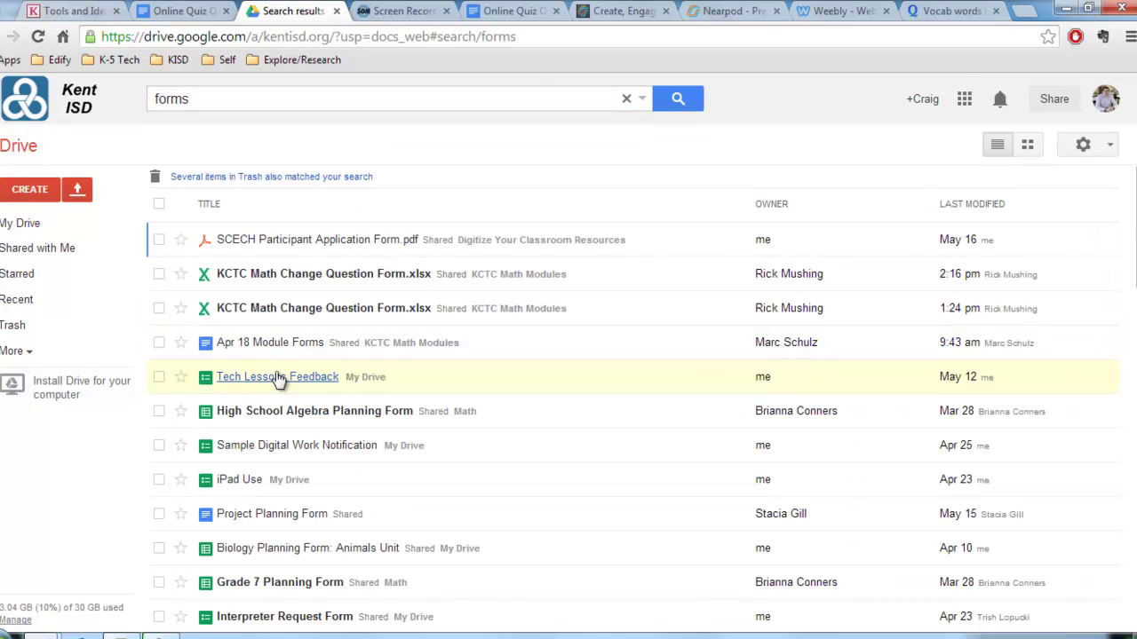
scroll(278, 380, "down", 2)
Step: Open the iPad Use form, view it as a live form, and select its web address
left_click(238, 407)
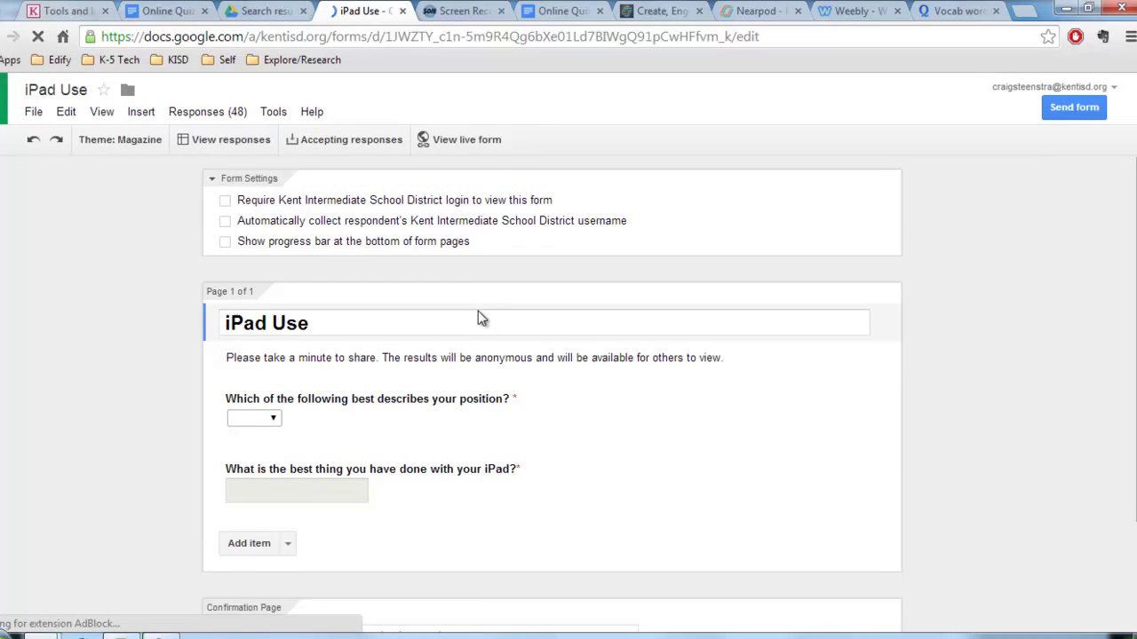
scroll(476, 311, "down", 1)
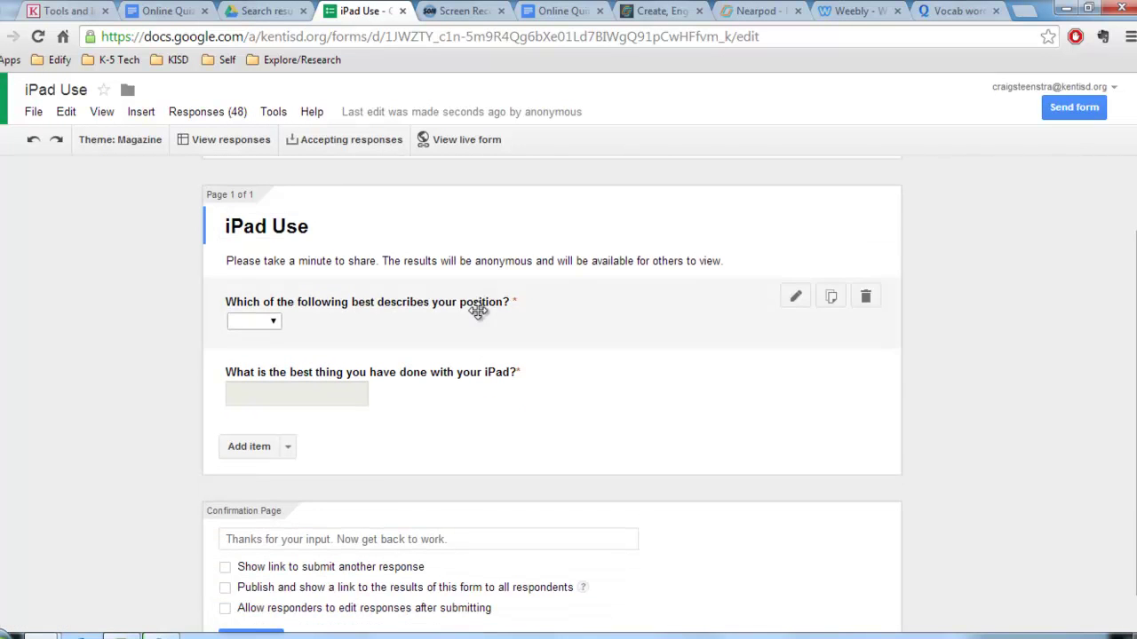
left_click(286, 448)
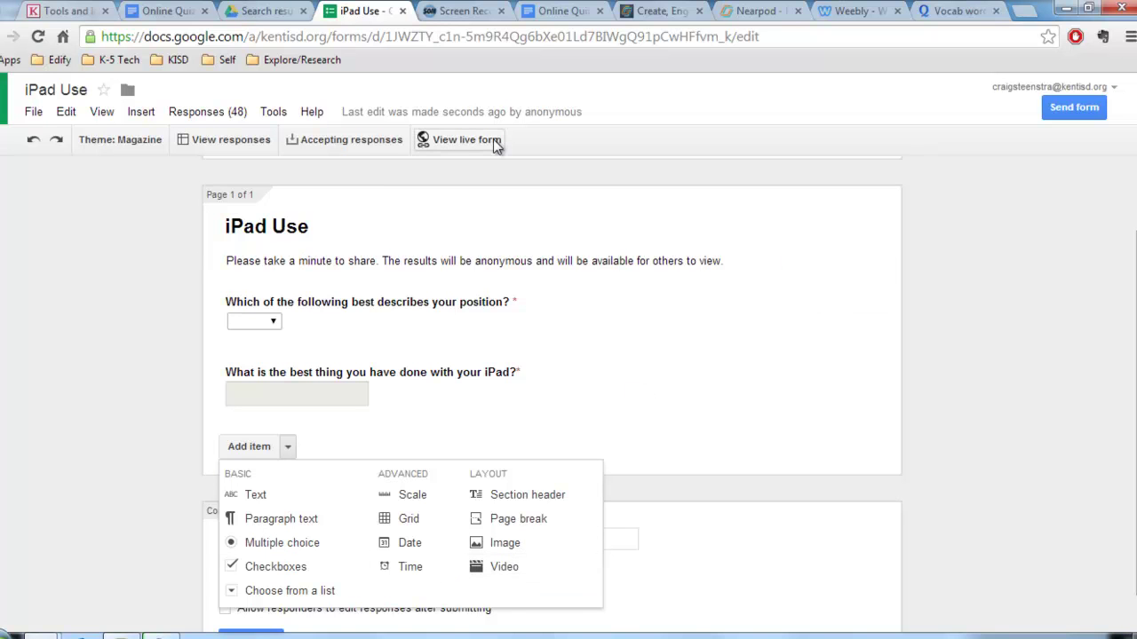
left_click(460, 144)
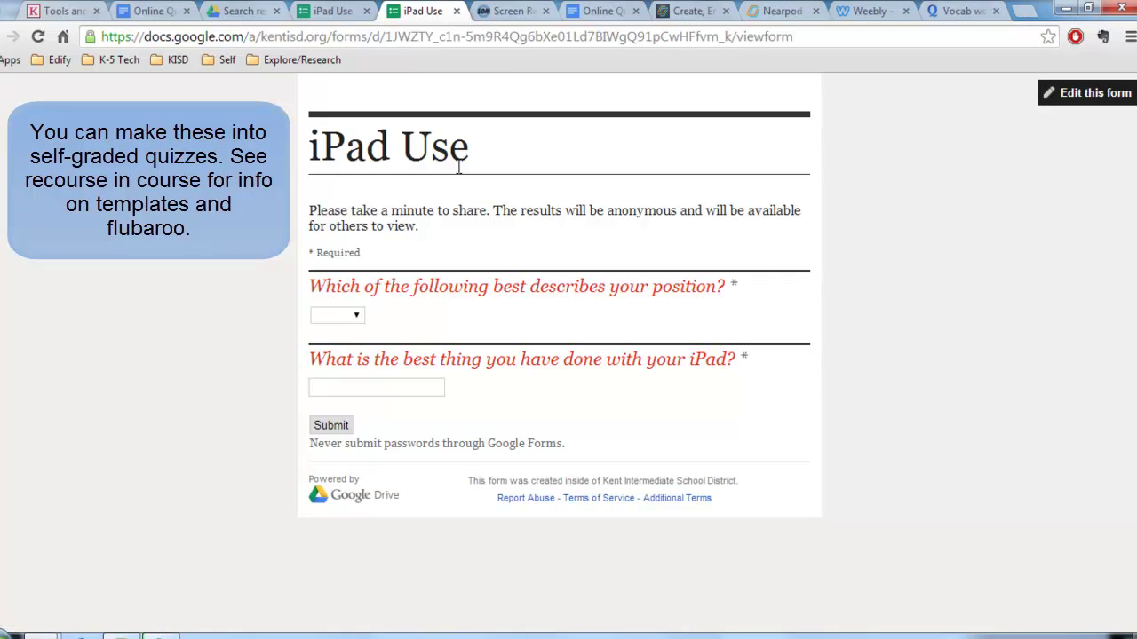
left_click(456, 40)
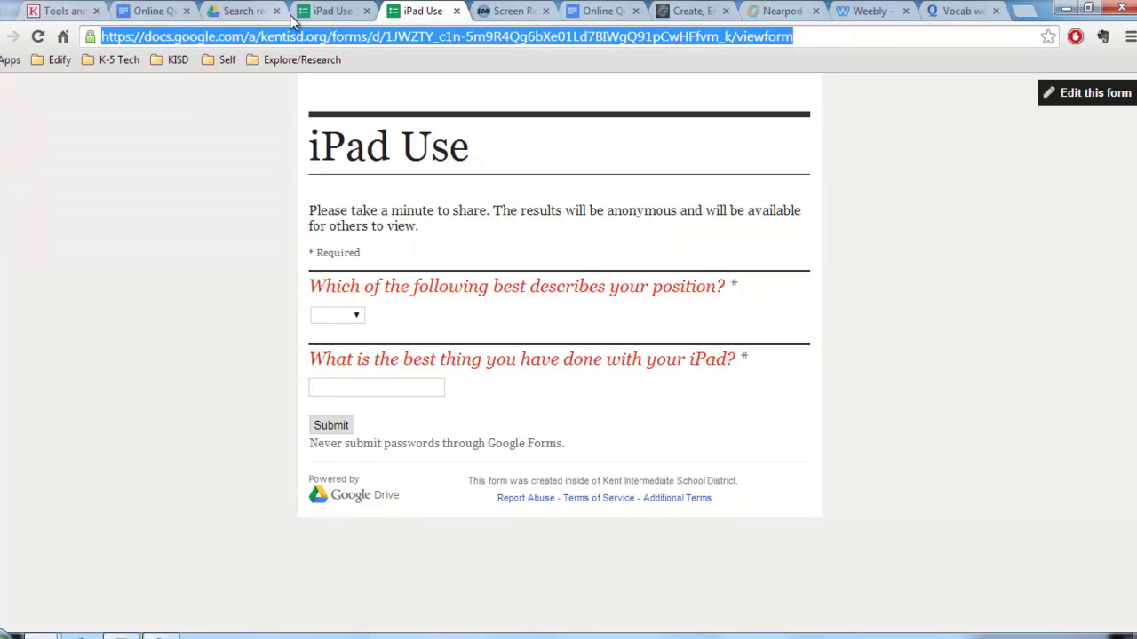
Step: Review the Week of October 24-28 schedule on the Weebly page, then return to the iPad Use form
left_click(866, 10)
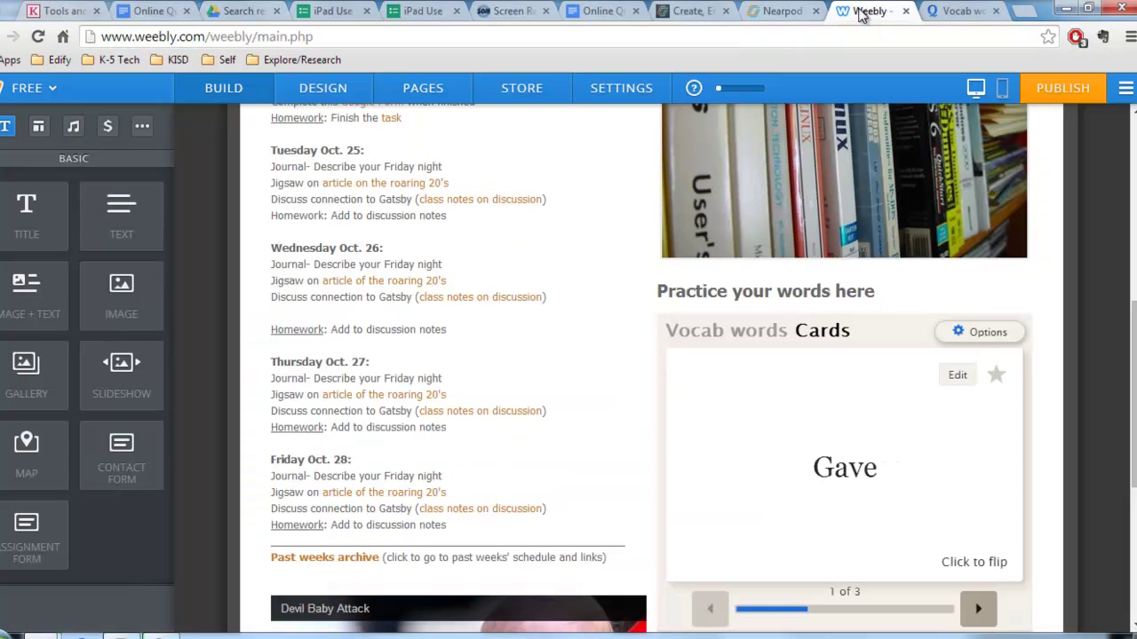
scroll(444, 324, "up", 3)
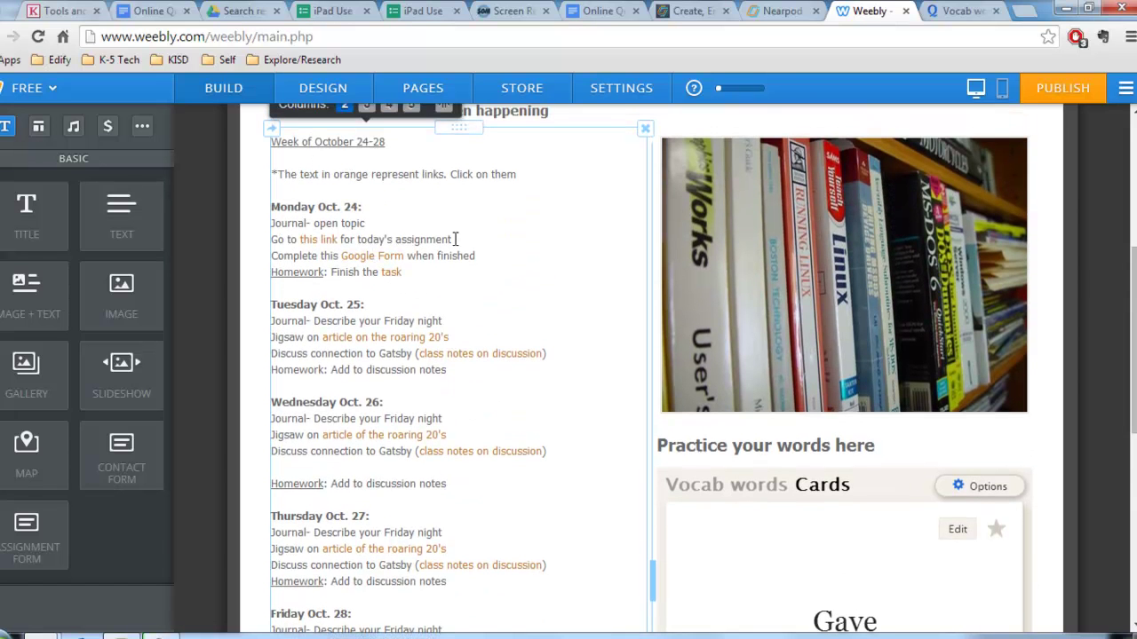
left_click(334, 10)
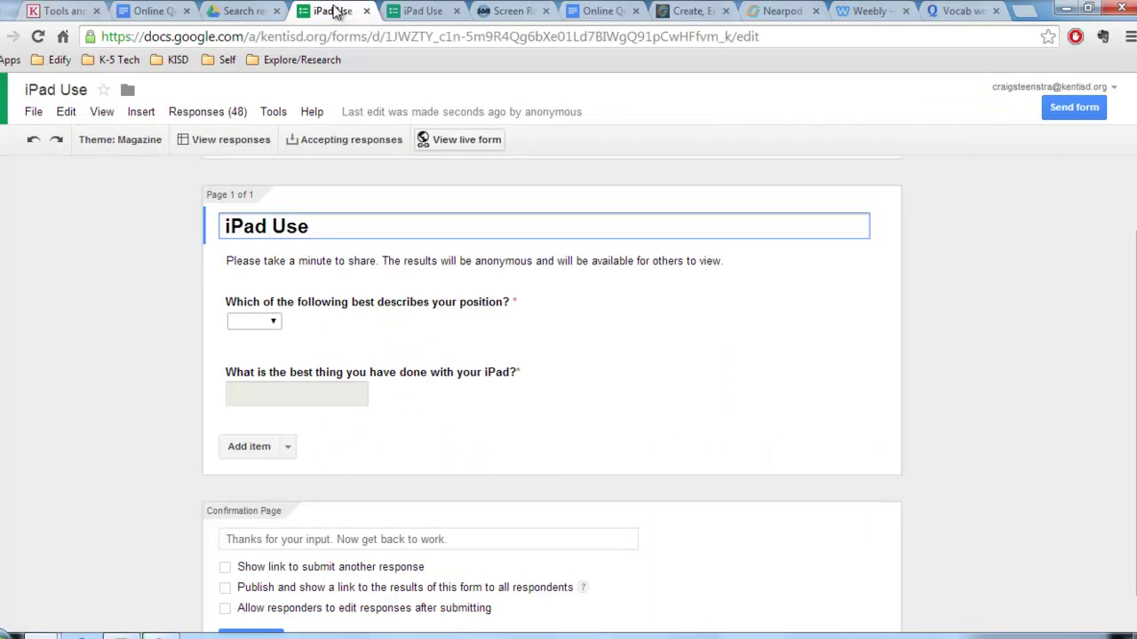
Step: Select the iPad Use form's 760 x 500 iframe embed code, then reopen the form editor
left_click(1082, 110)
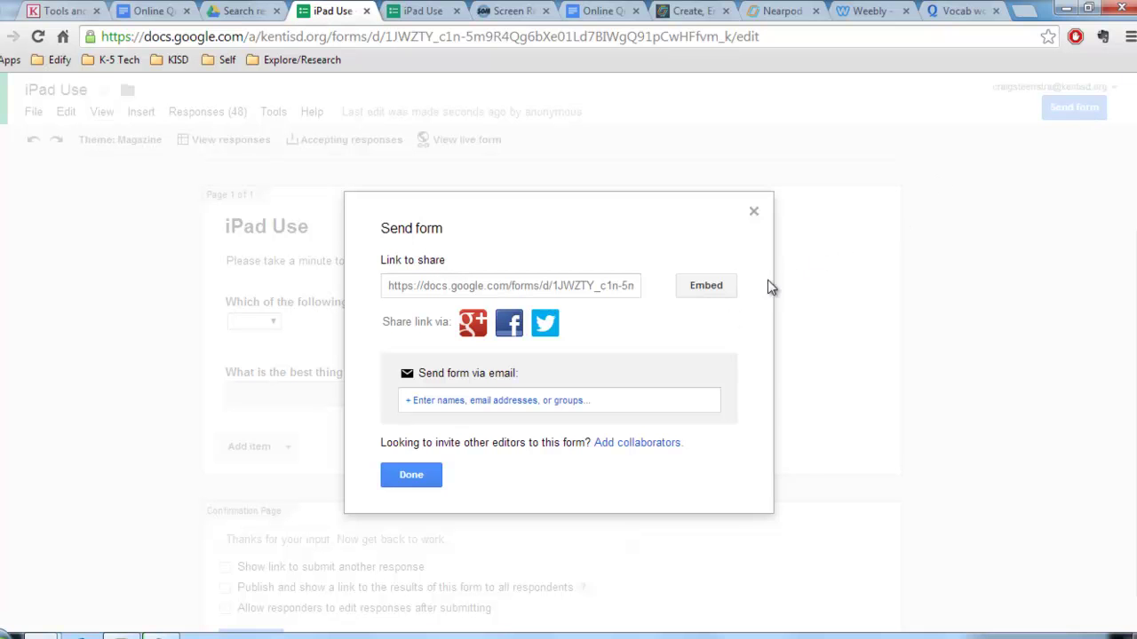
left_click(706, 286)
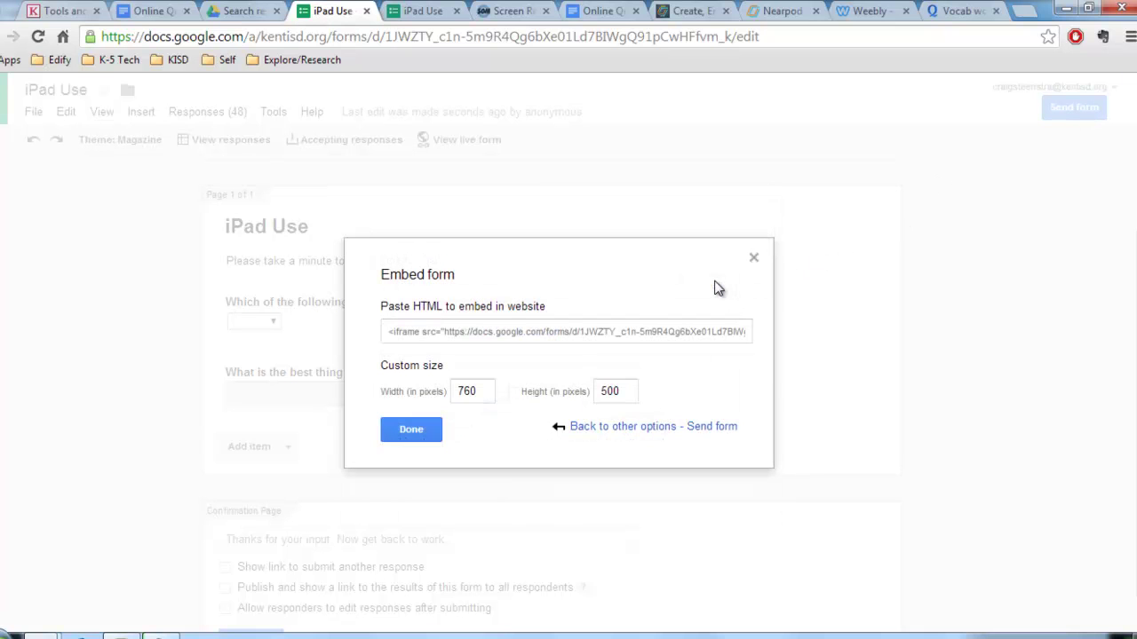
left_click(585, 336)
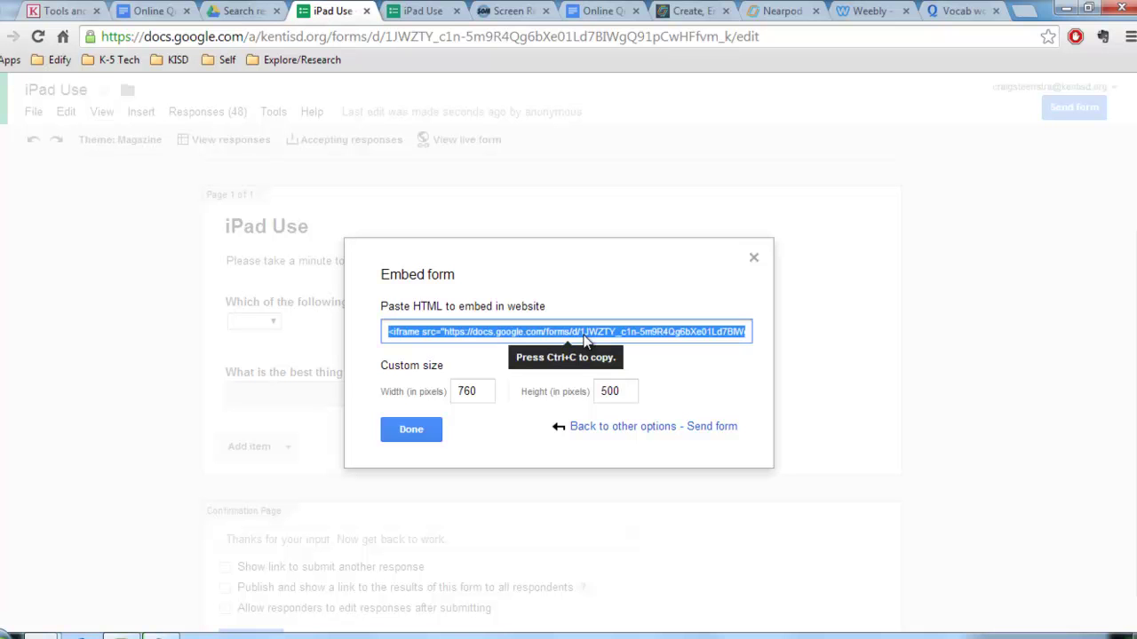
left_click(413, 433)
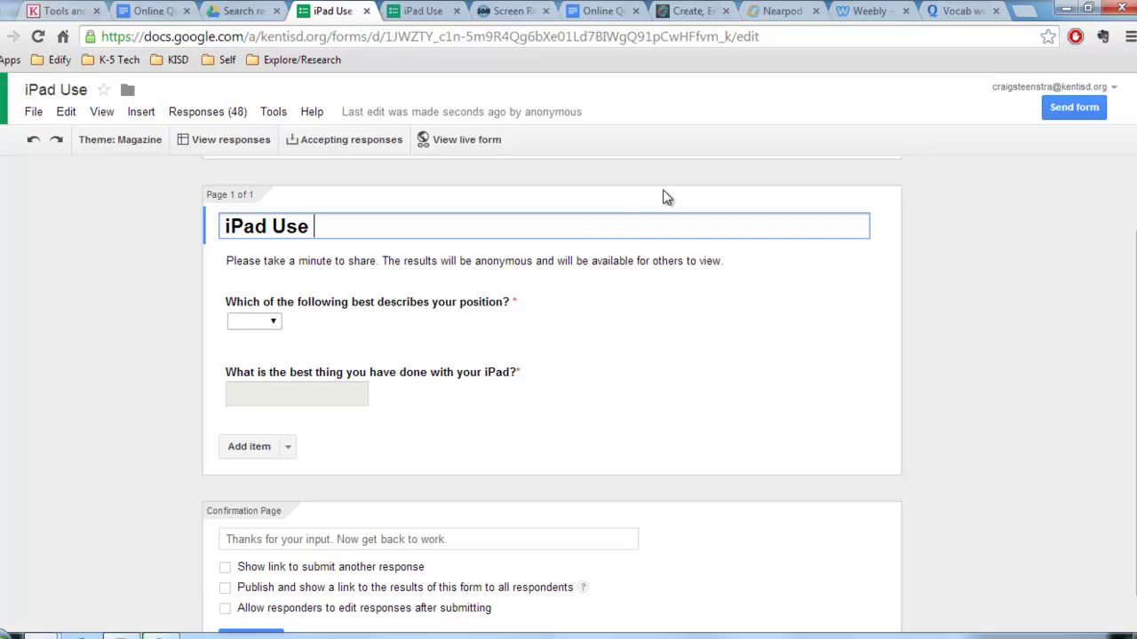
left_click(240, 11)
left_click(238, 412)
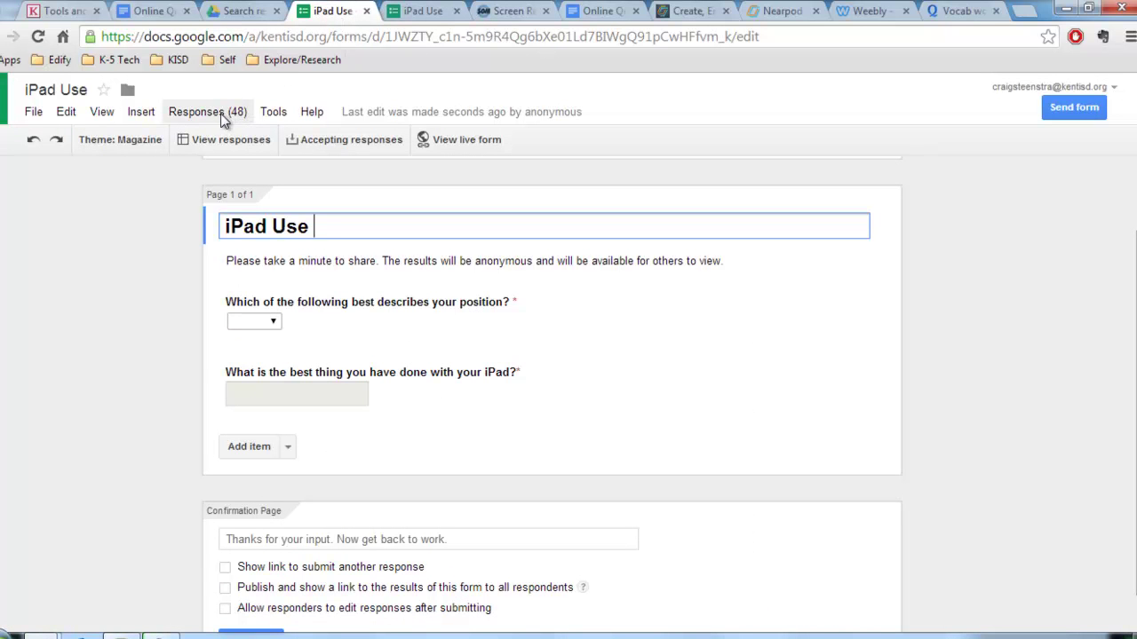
Step: Browse the 48 answers in the iPad Use (Responses) sheet, then return to the Weebly page
left_click(206, 112)
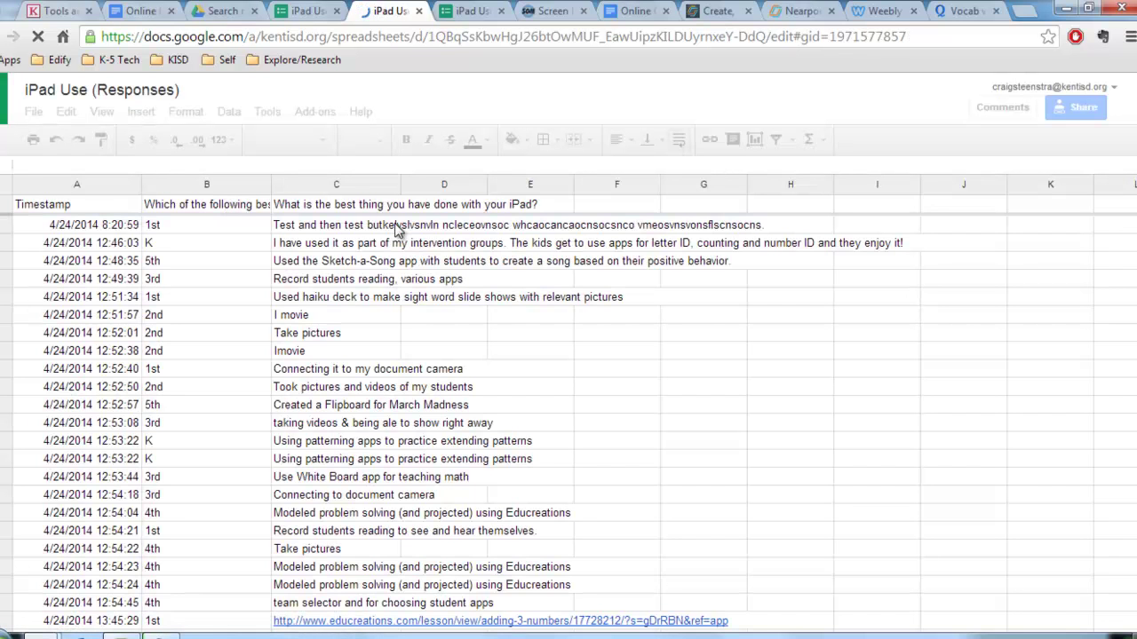
scroll(397, 230, "down", 2)
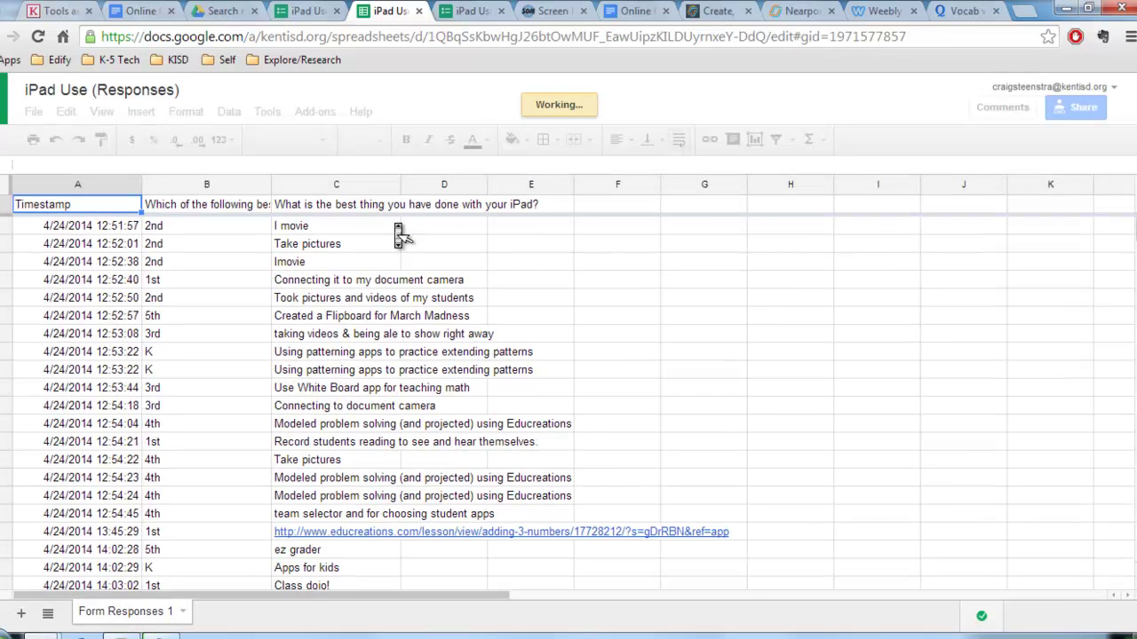
scroll(397, 230, "down", 3)
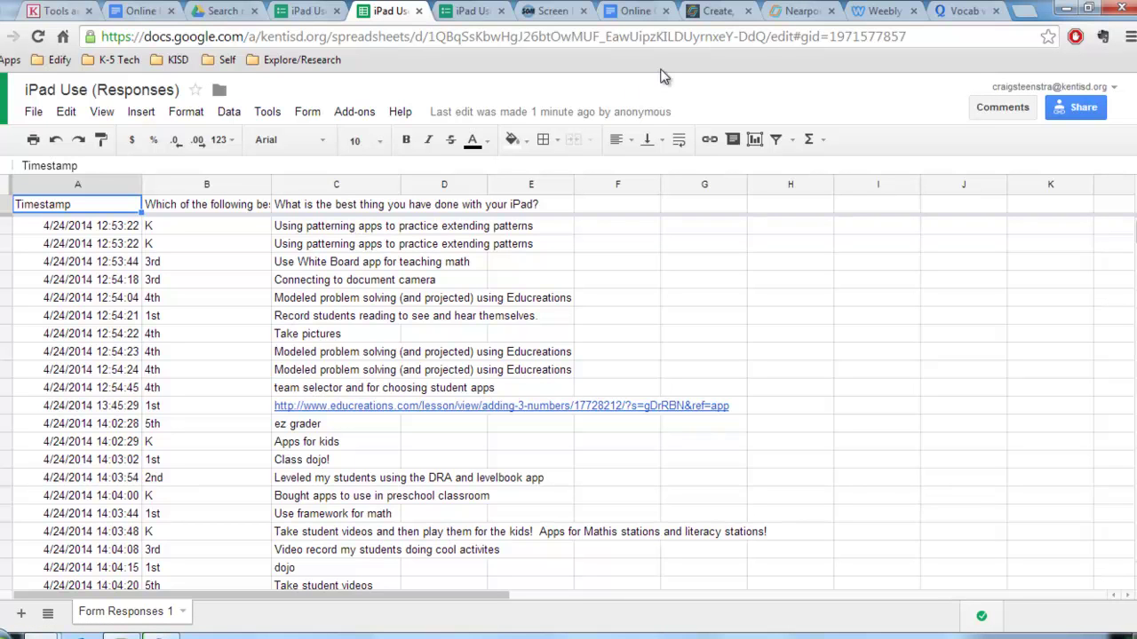
left_click(885, 11)
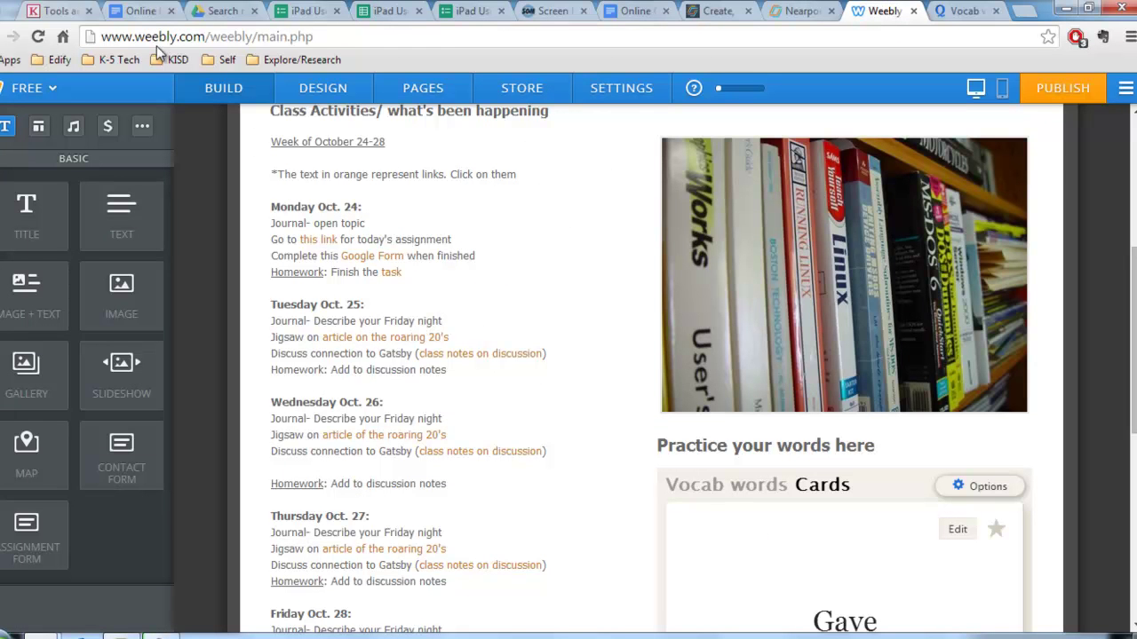